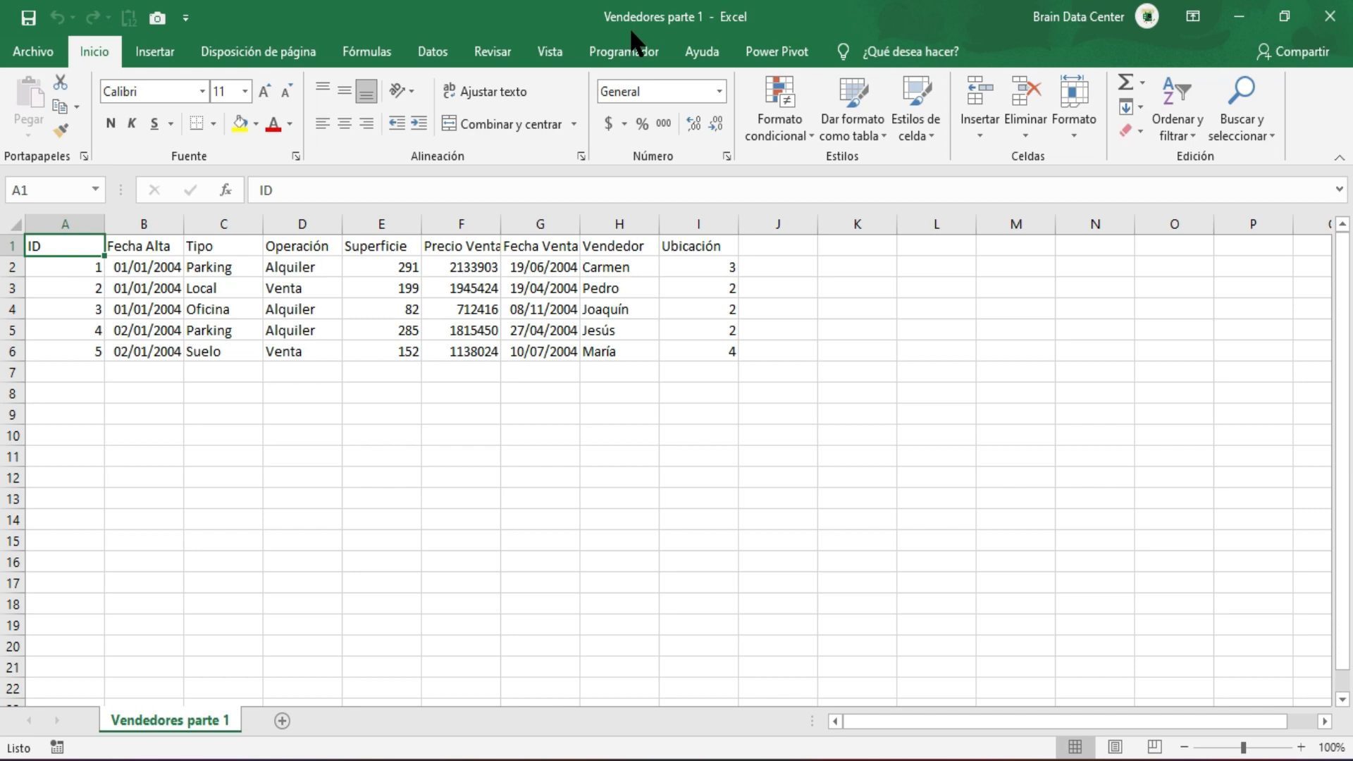
Switch to the Vendedores parte 2 workbook and create a new blank workbook from it.
{"action": "mouse_move", "coordinate": [902, 746]}
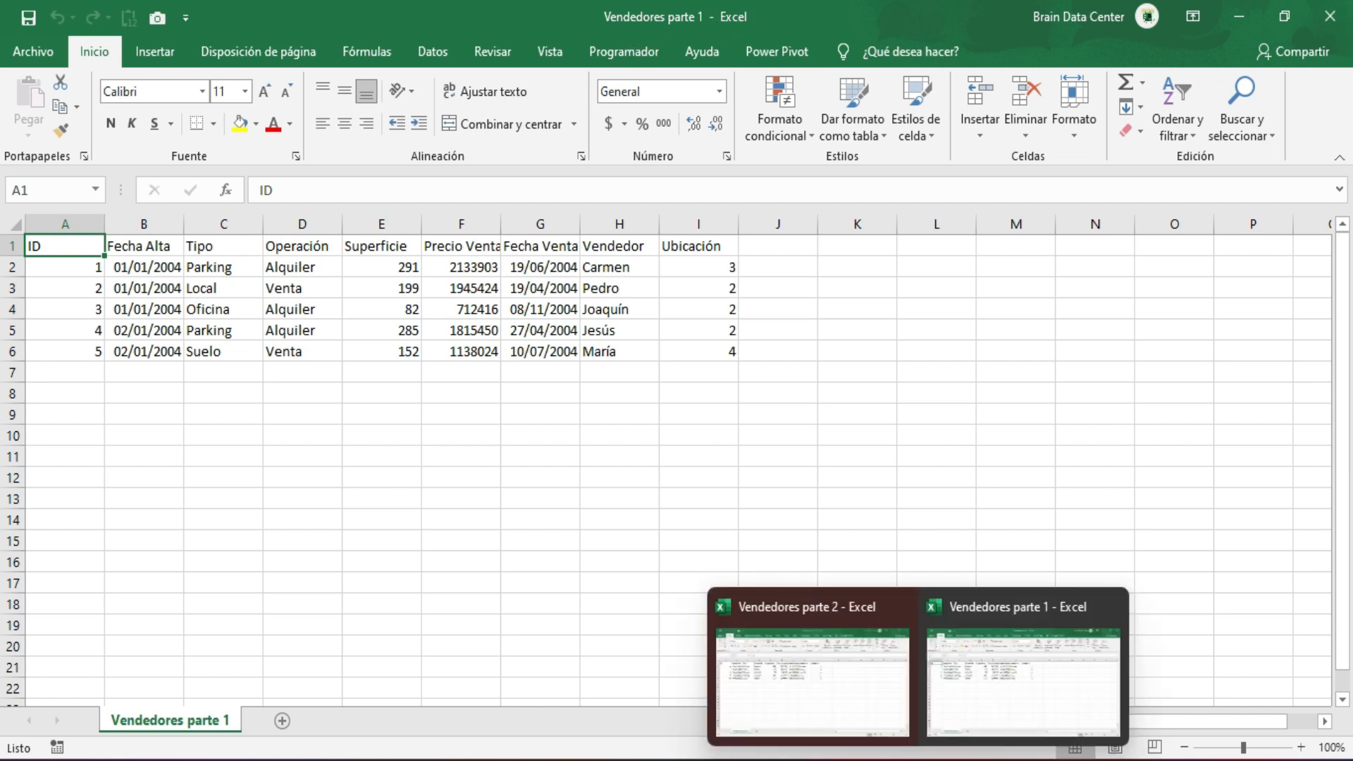
{"action": "left_click", "coordinate": [832, 666]}
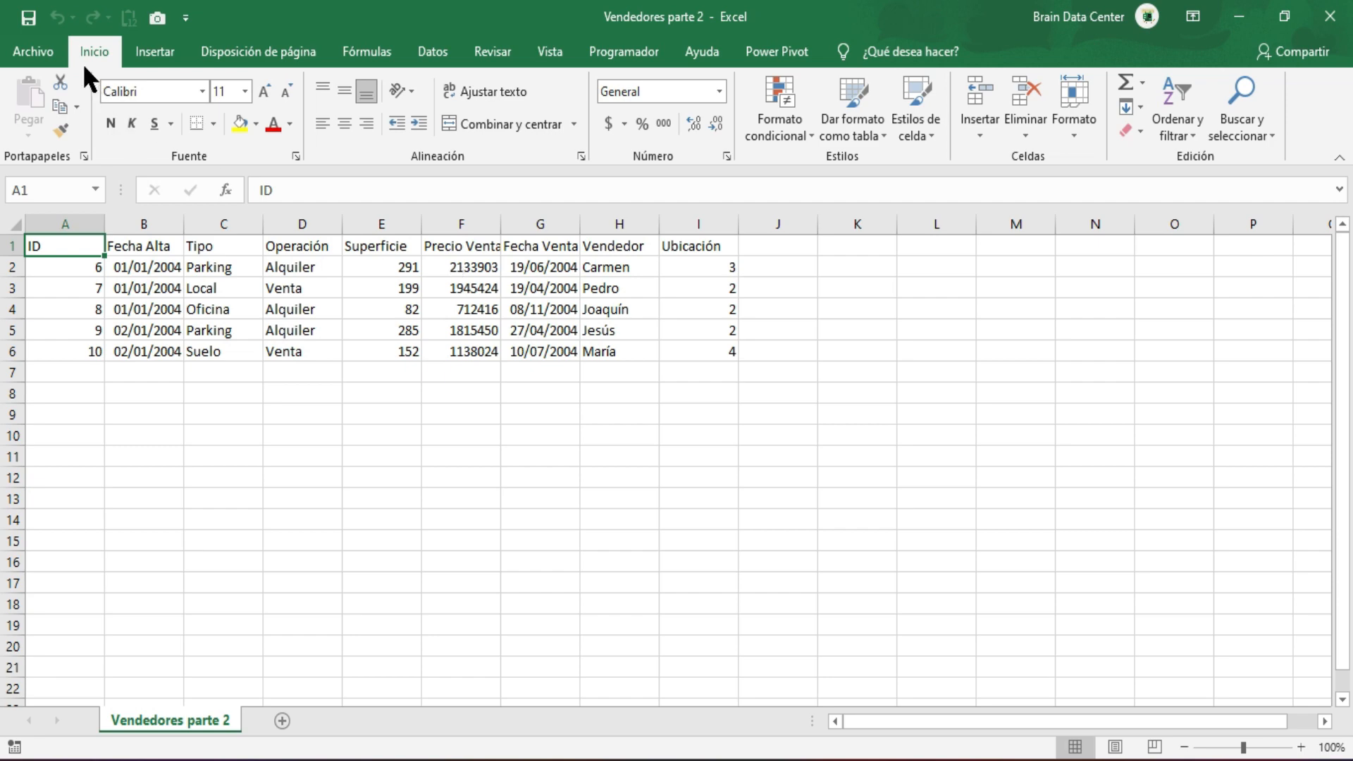
{"action": "left_click", "coordinate": [28, 54]}
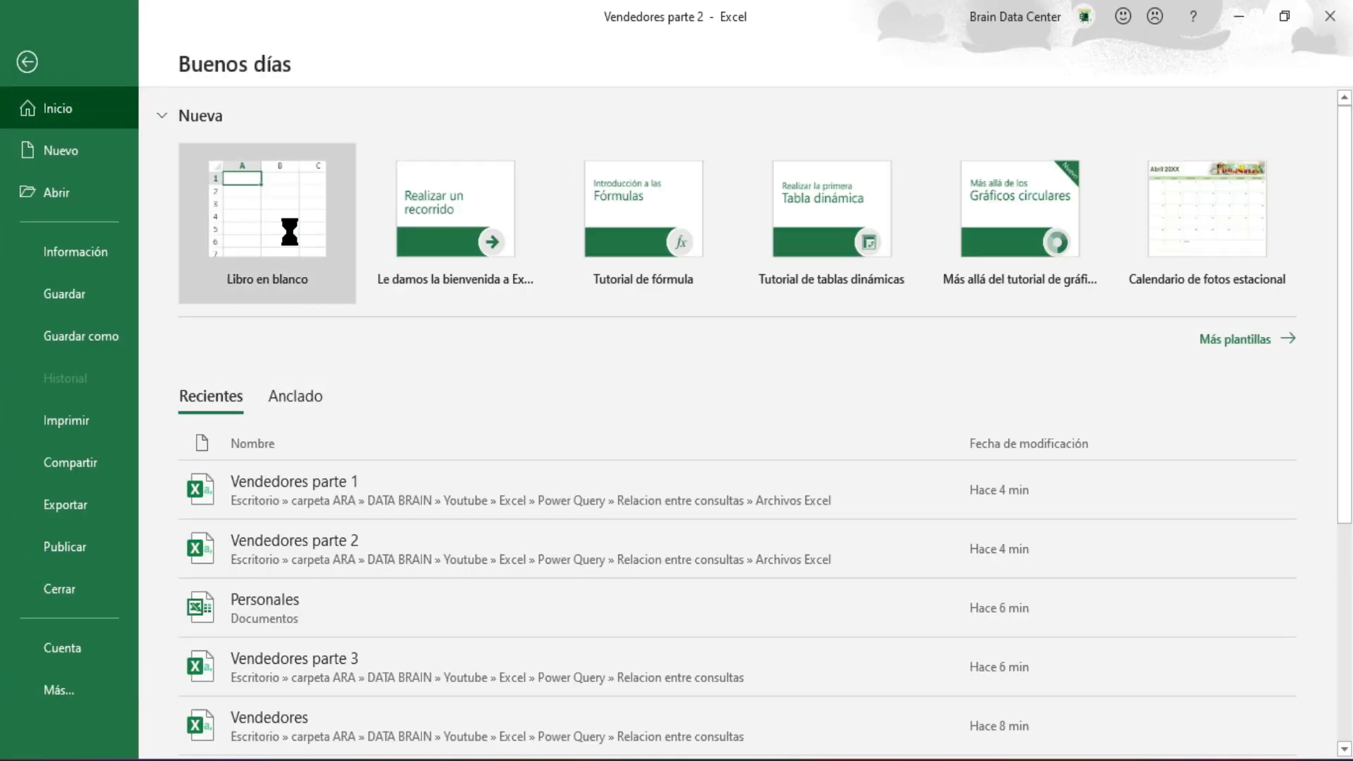
{"action": "key", "text": "Escape"}
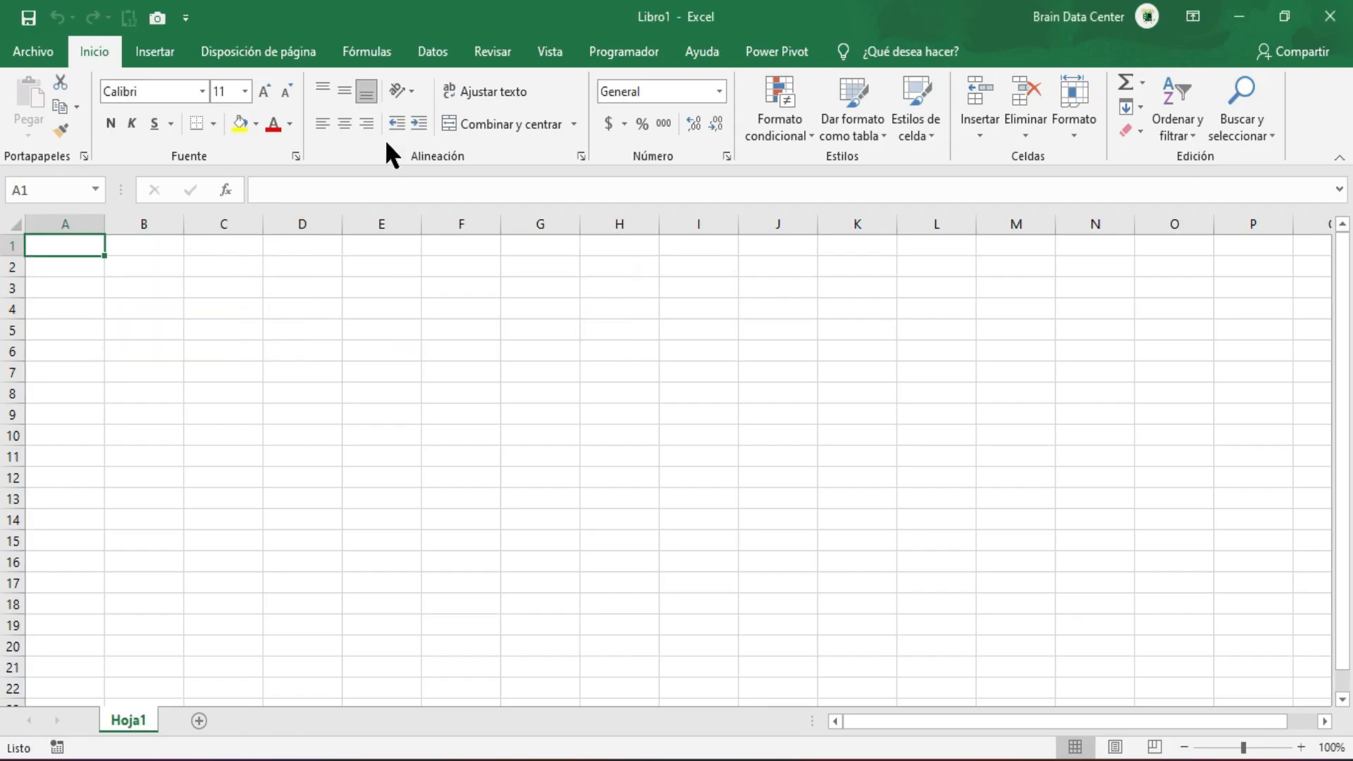
Import data from a folder into the blank workbook, using the Archivos Excel folder as the source.
{"action": "left_click", "coordinate": [433, 56]}
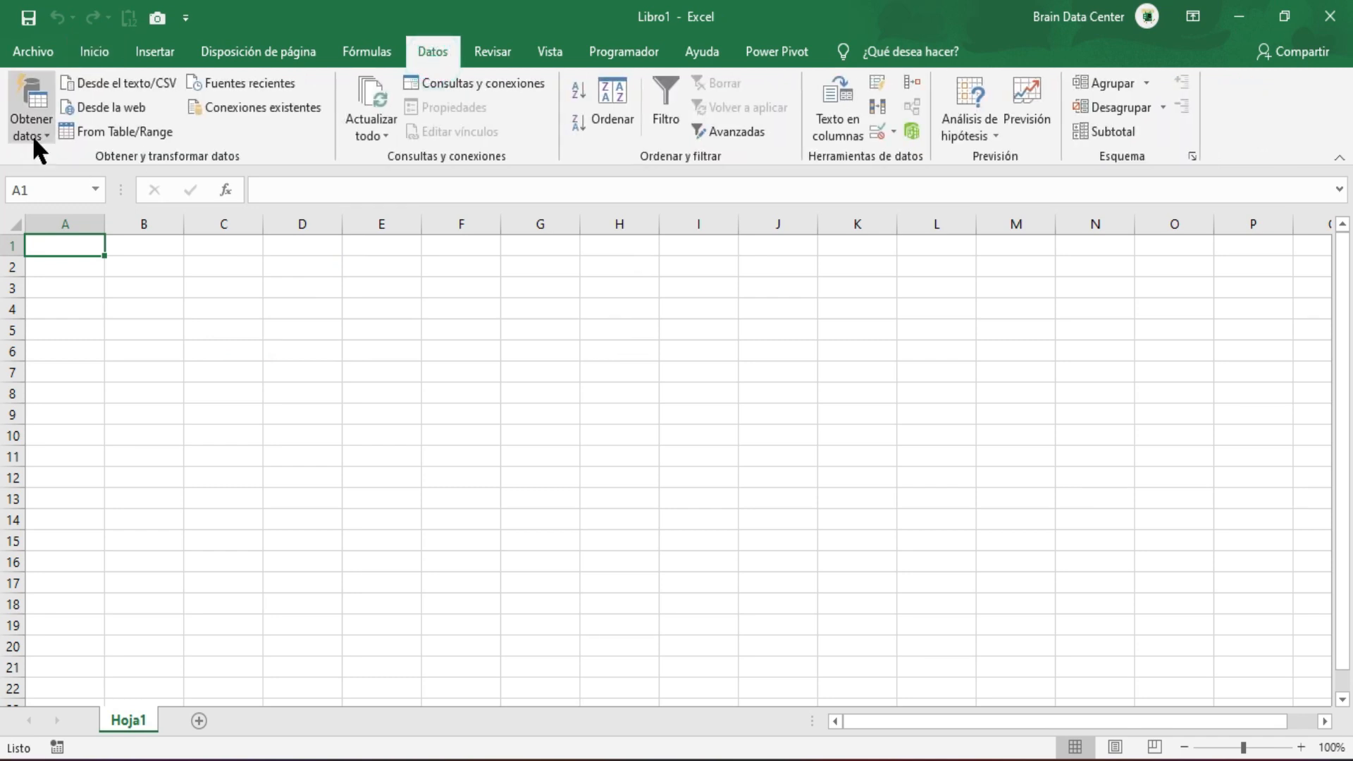
{"action": "left_click", "coordinate": [33, 134]}
{"action": "mouse_move", "coordinate": [60, 165]}
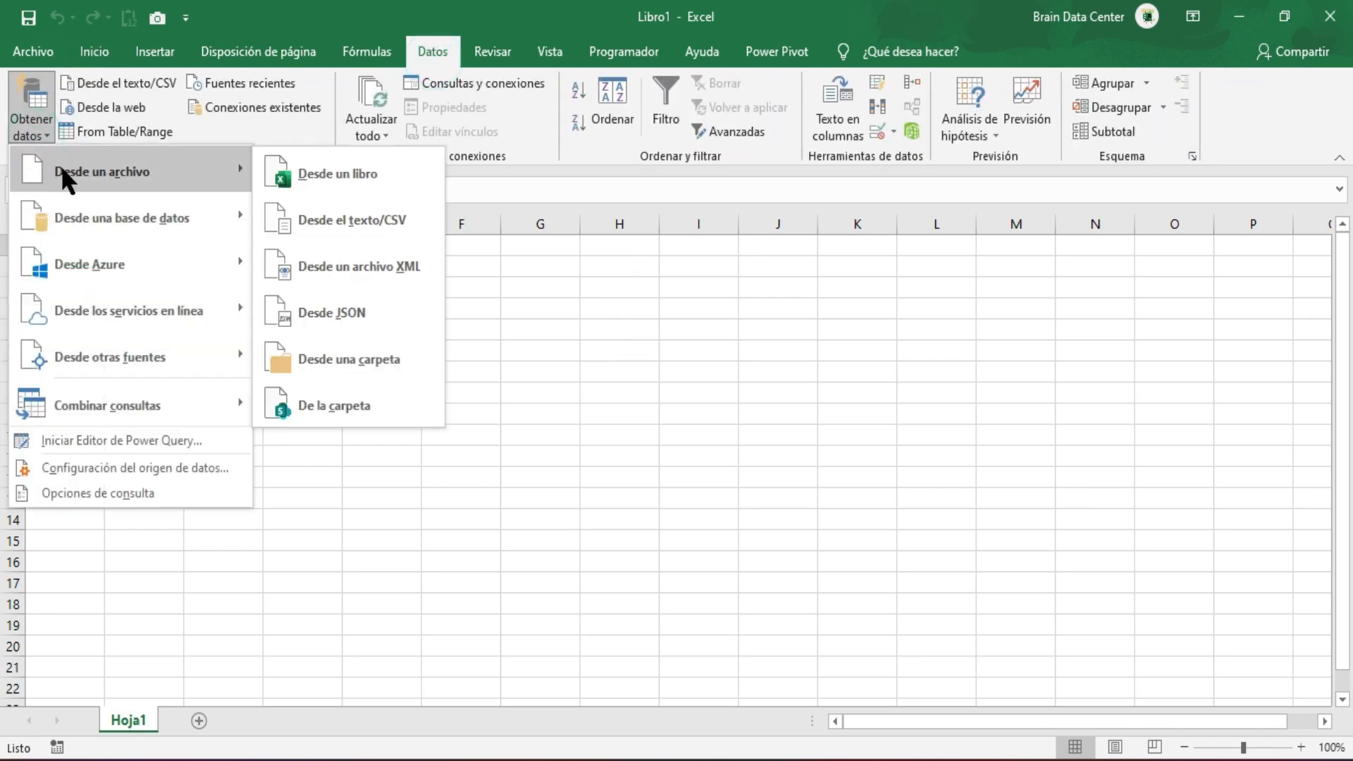
{"action": "left_click", "coordinate": [356, 365]}
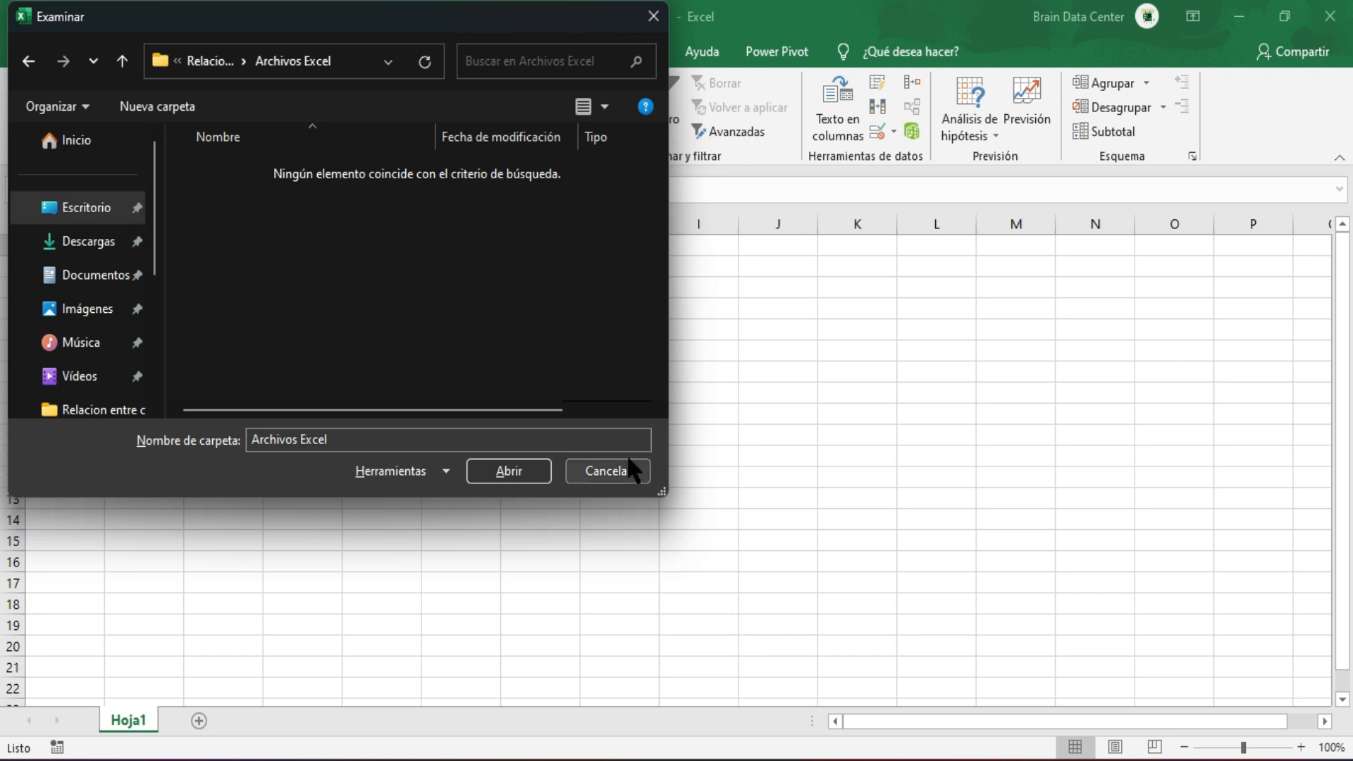
{"action": "left_click", "coordinate": [506, 474]}
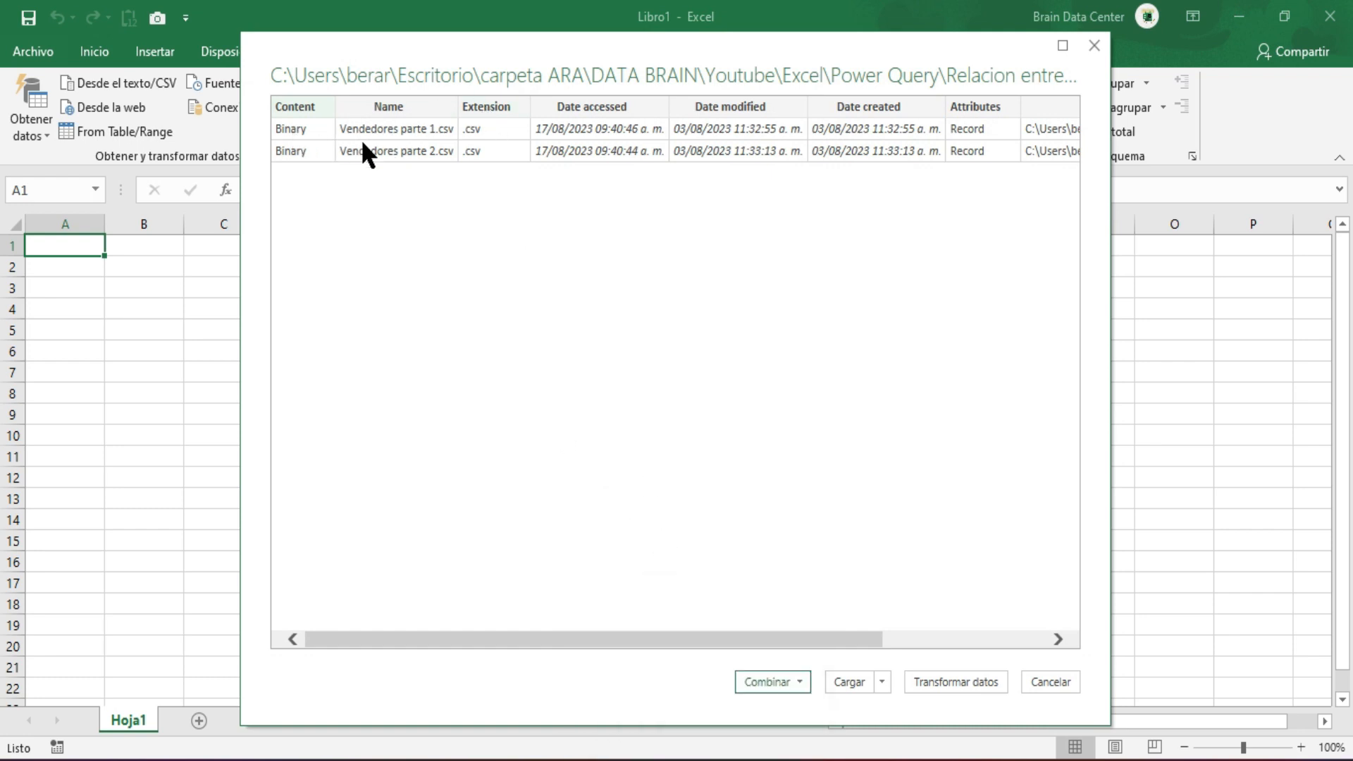
Check the source files of the Archivos Excel folder in File Explorer and review the preview's load and combine options.
{"action": "left_click", "coordinate": [713, 759]}
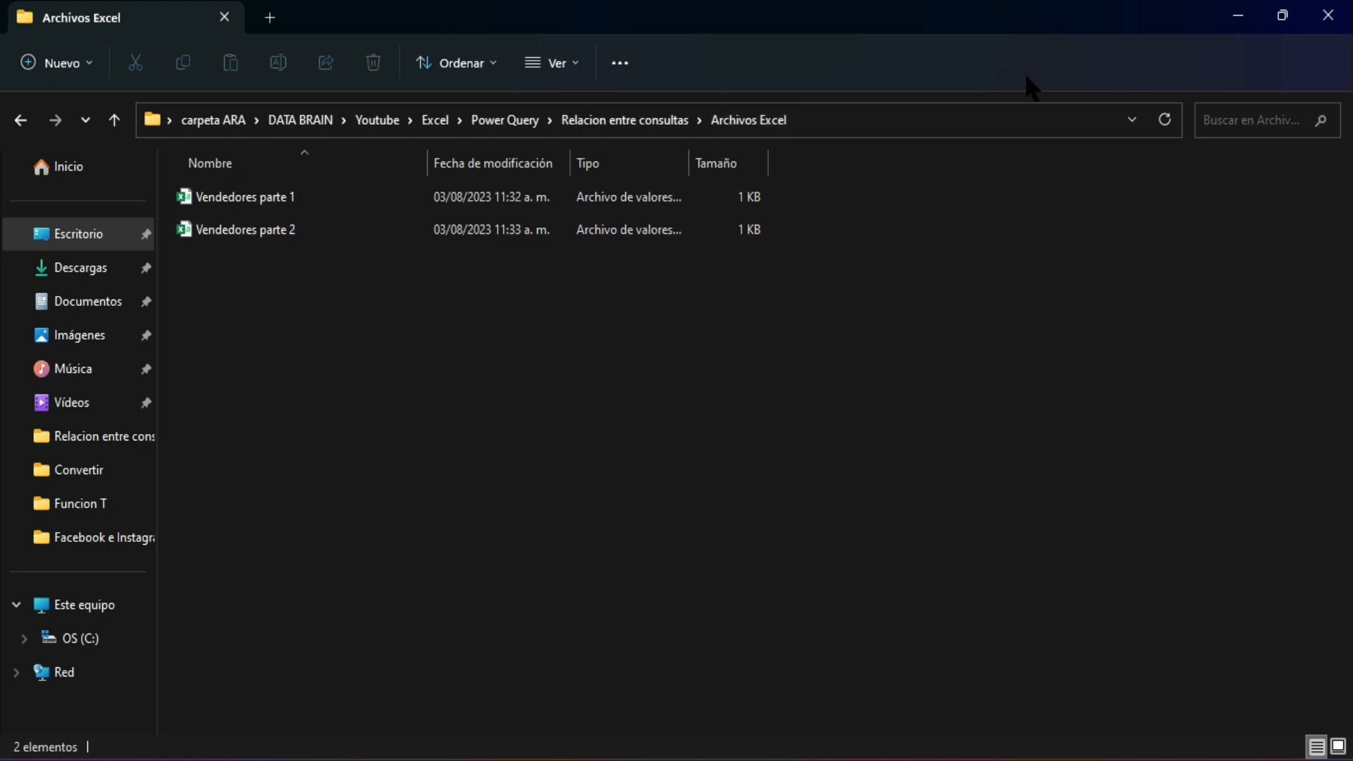
{"action": "left_click", "coordinate": [1239, 15]}
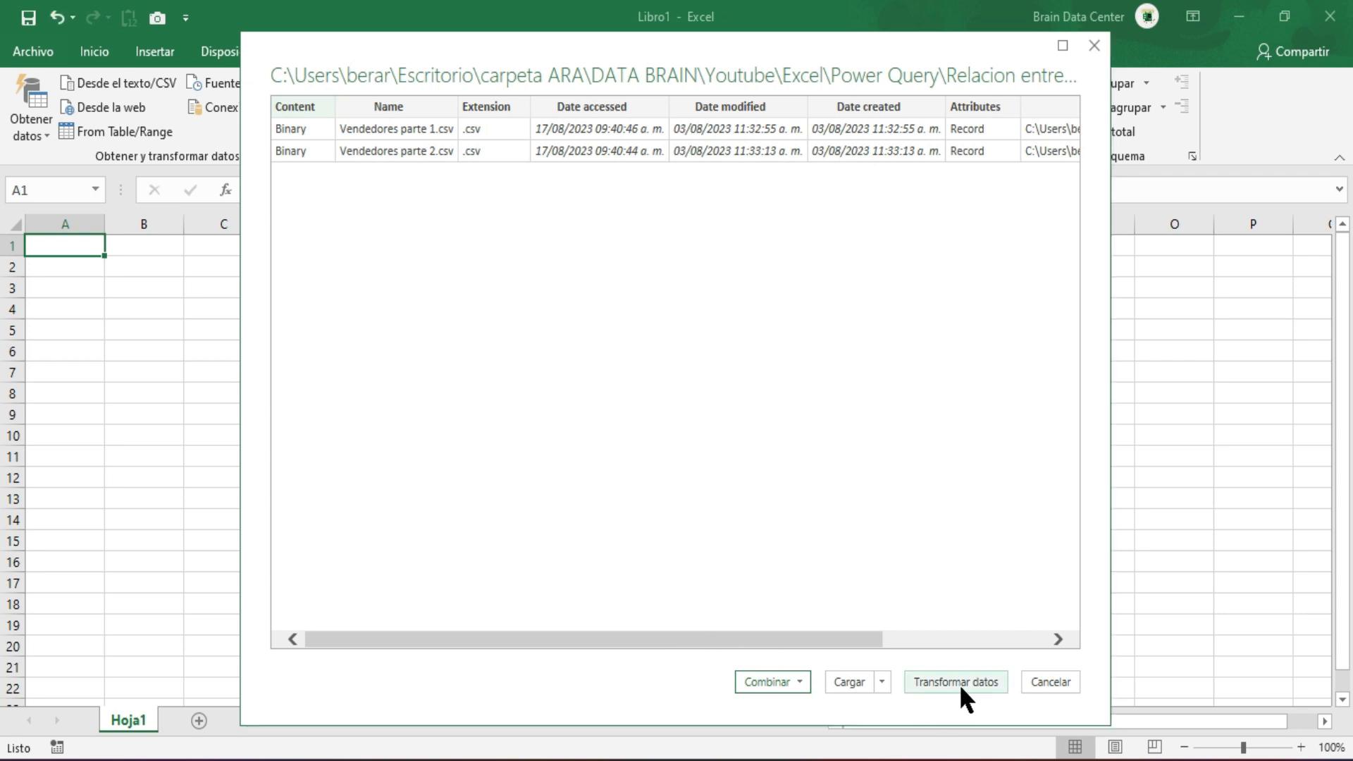
{"action": "left_click", "coordinate": [877, 685]}
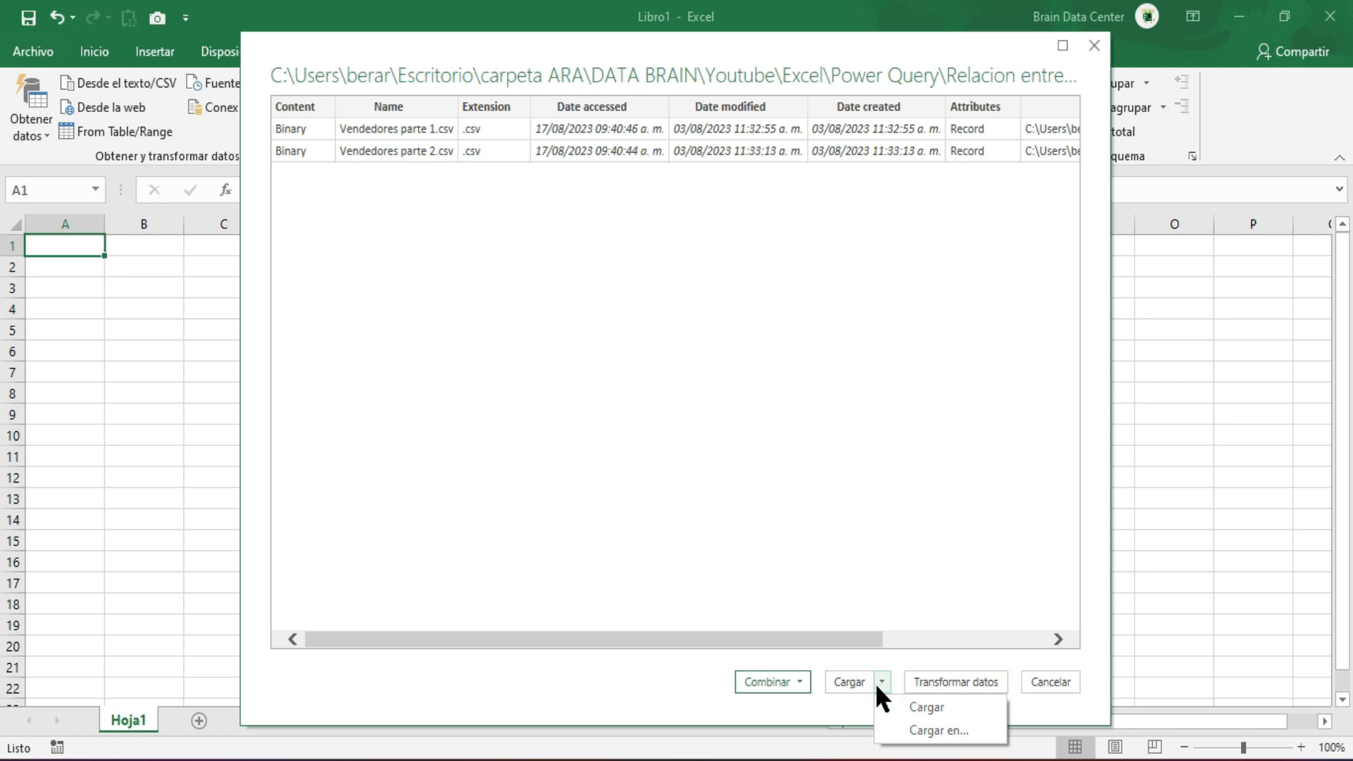
{"action": "left_click", "coordinate": [804, 682]}
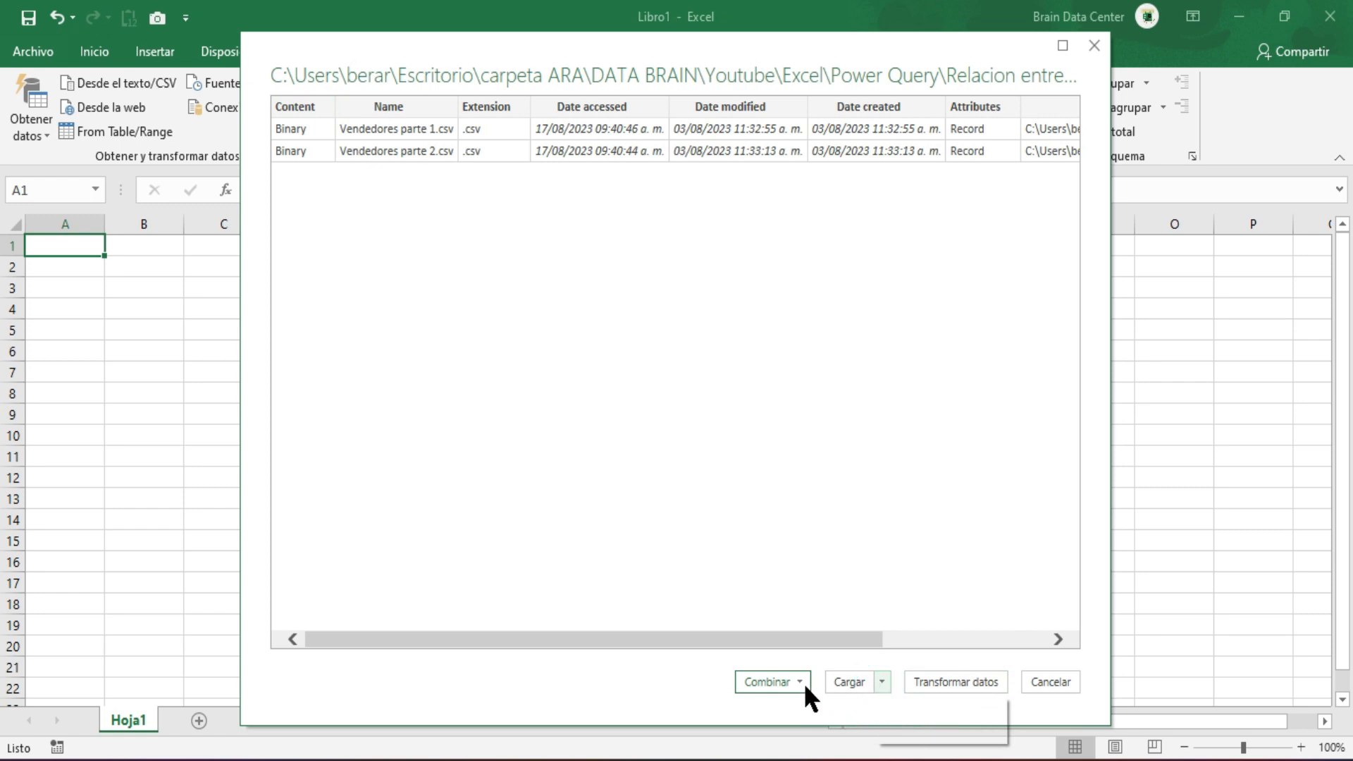
{"action": "left_click", "coordinate": [804, 683]}
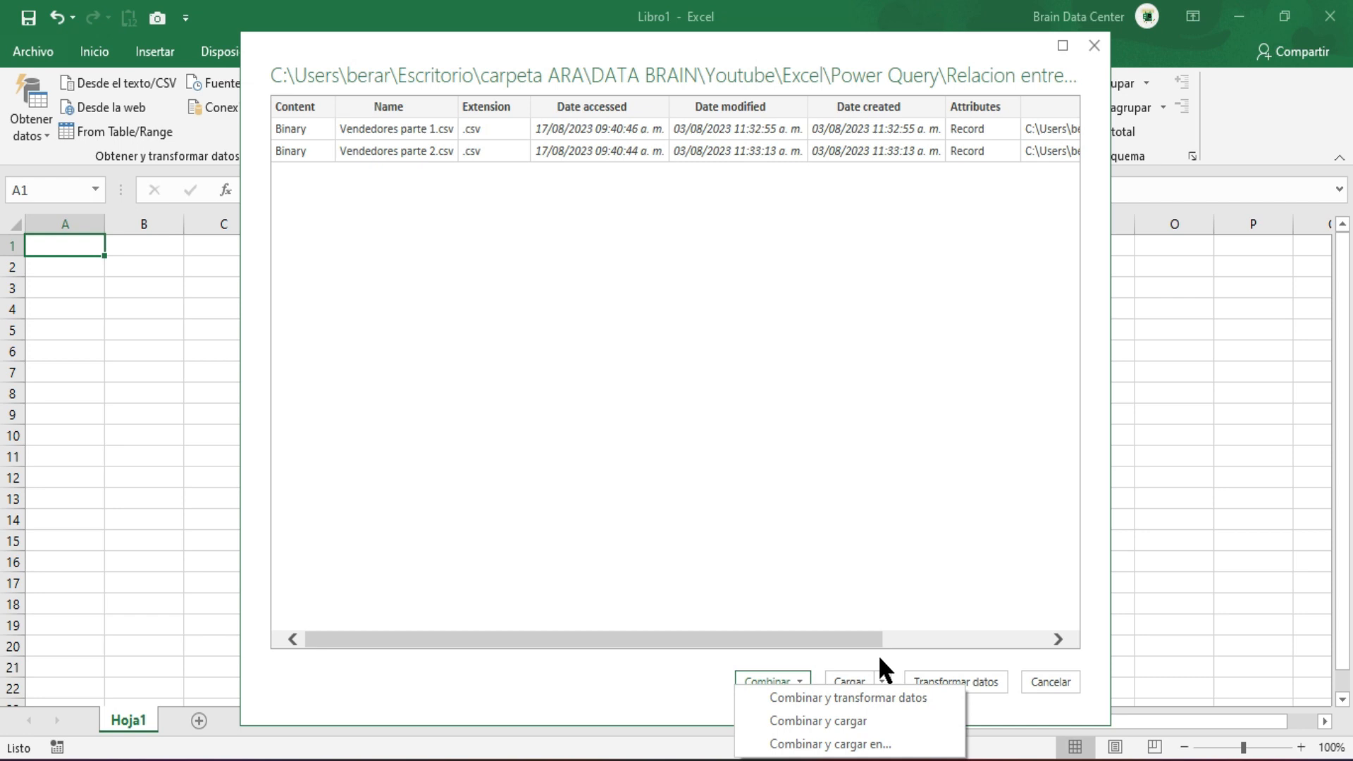
{"action": "left_click", "coordinate": [949, 657]}
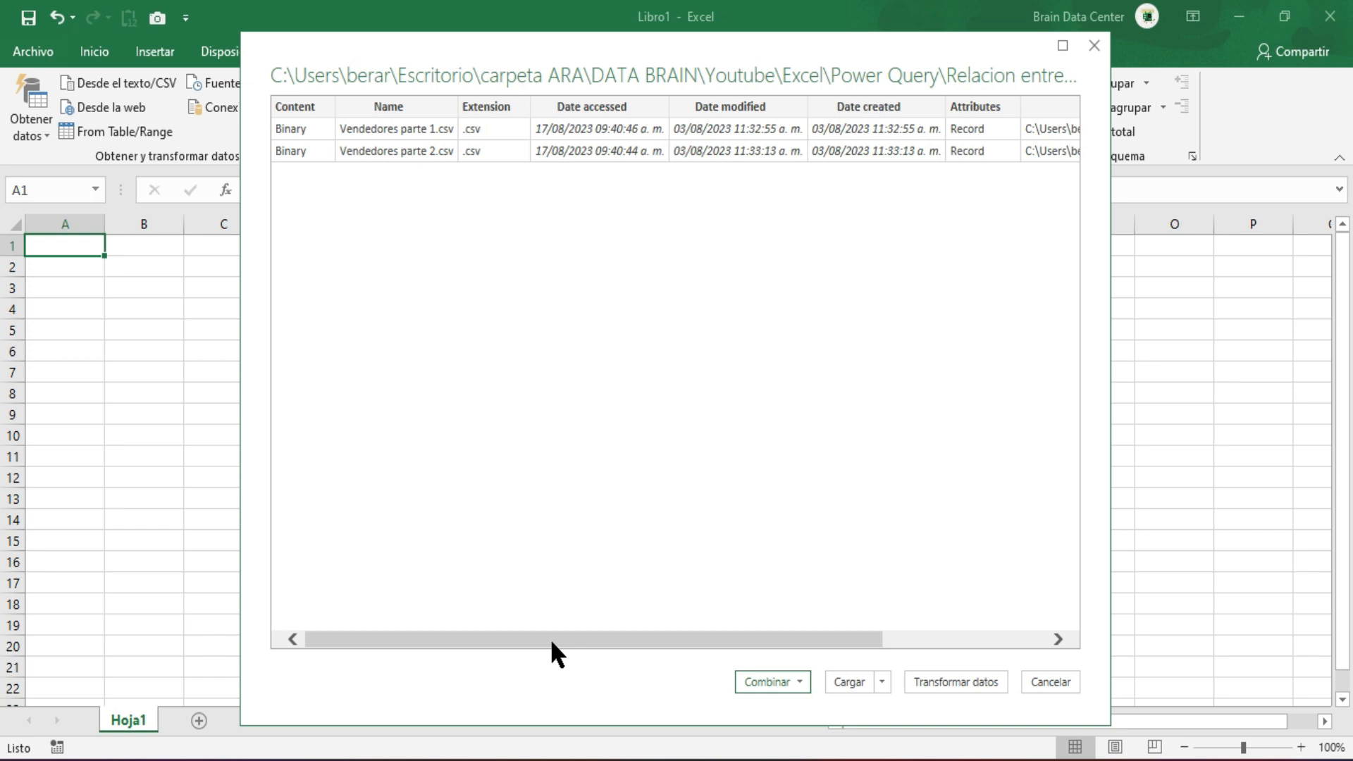
Open the folder data for transformation and combine the Content column's files, keeping Primer archivo as the sample file and Coma as delimiter.
{"action": "left_click", "coordinate": [940, 683]}
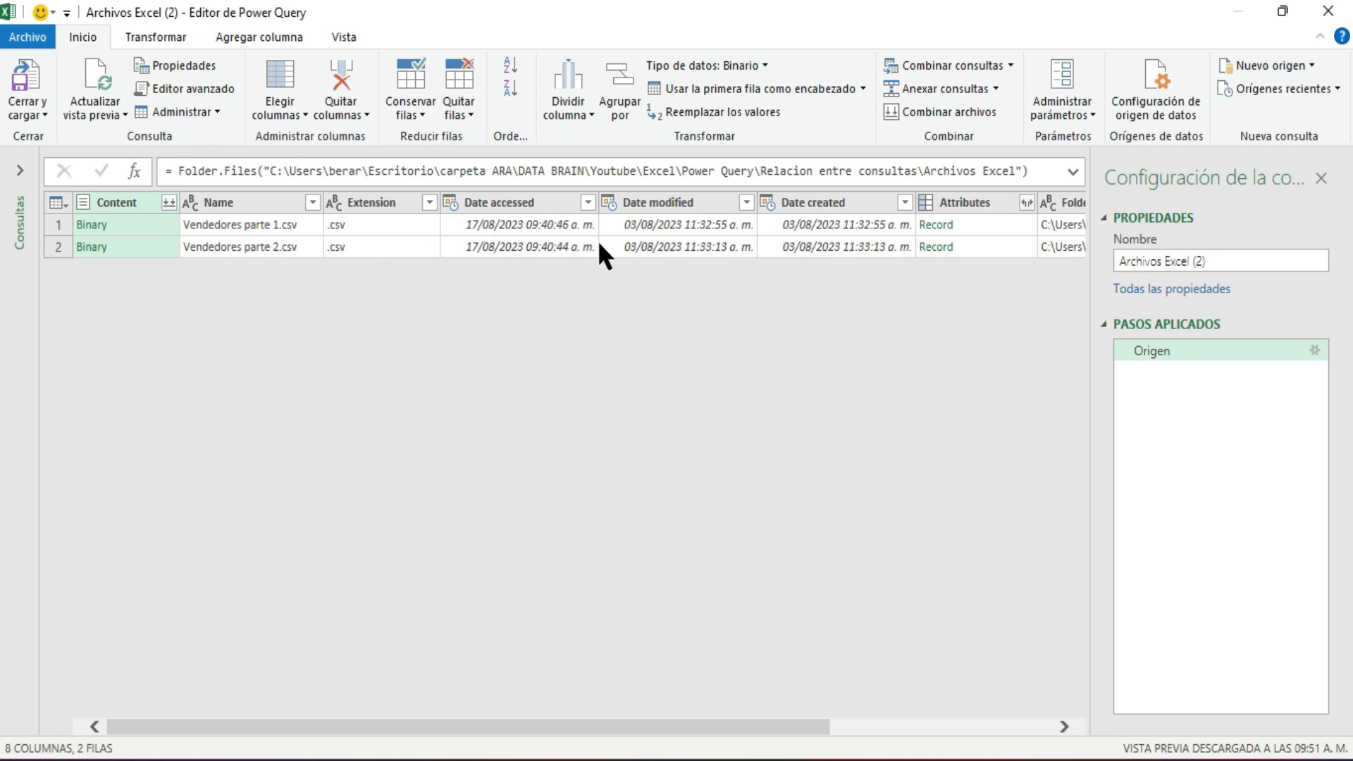
{"action": "left_click", "coordinate": [169, 203]}
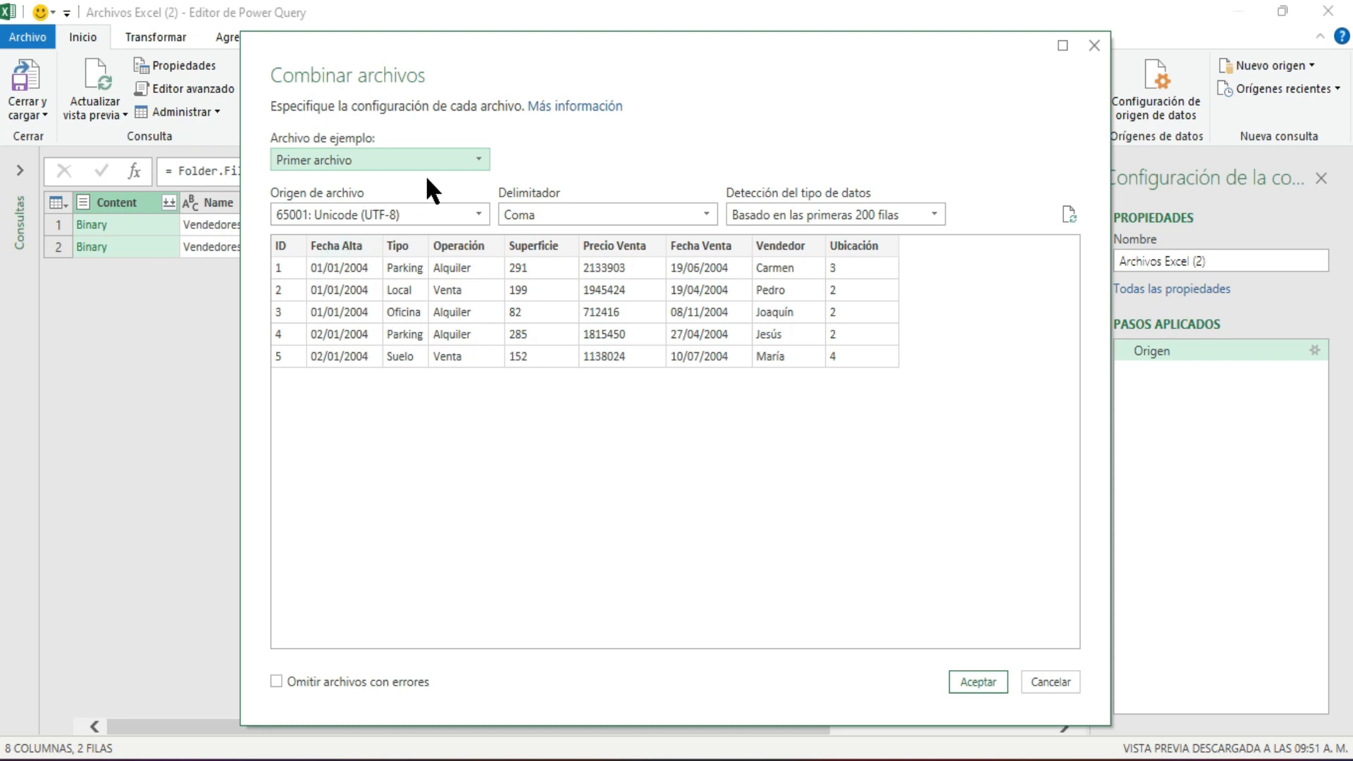
{"action": "left_click", "coordinate": [459, 162]}
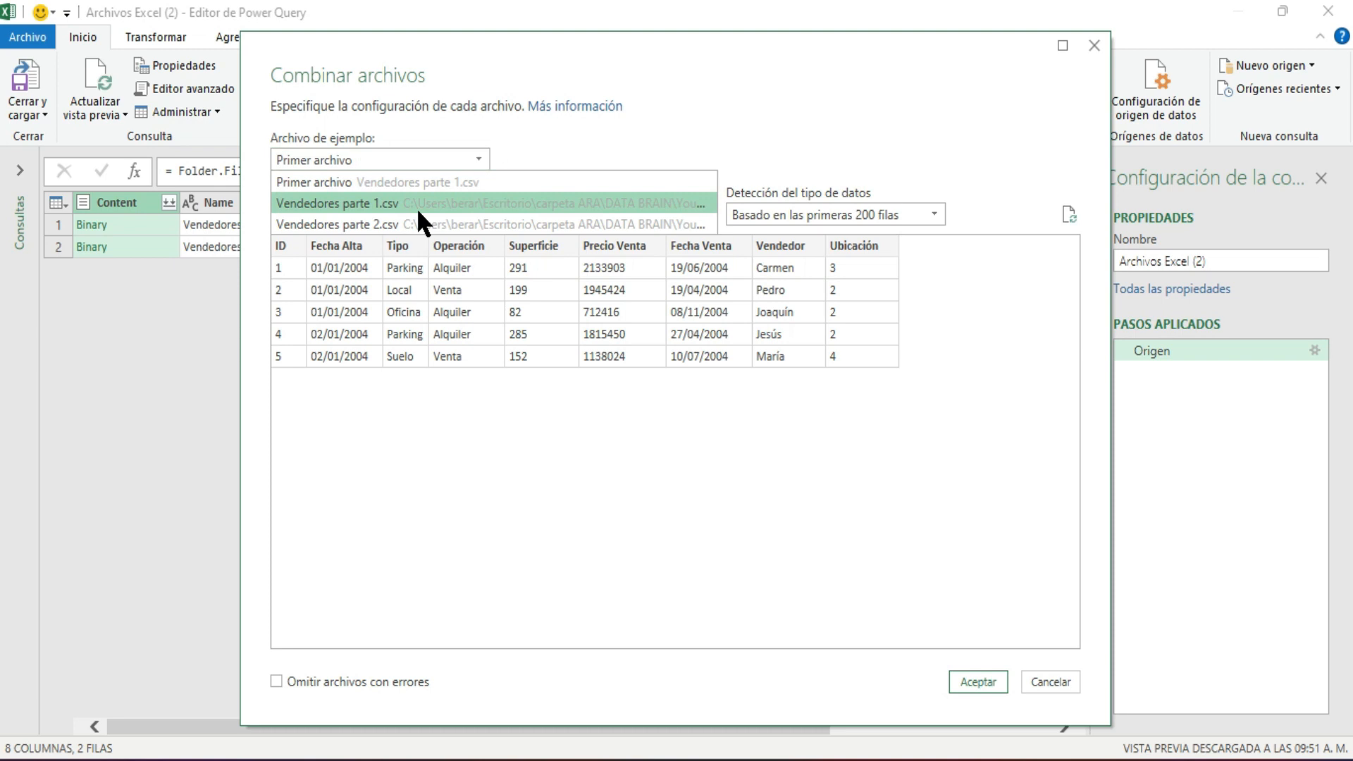
{"action": "left_click", "coordinate": [610, 126]}
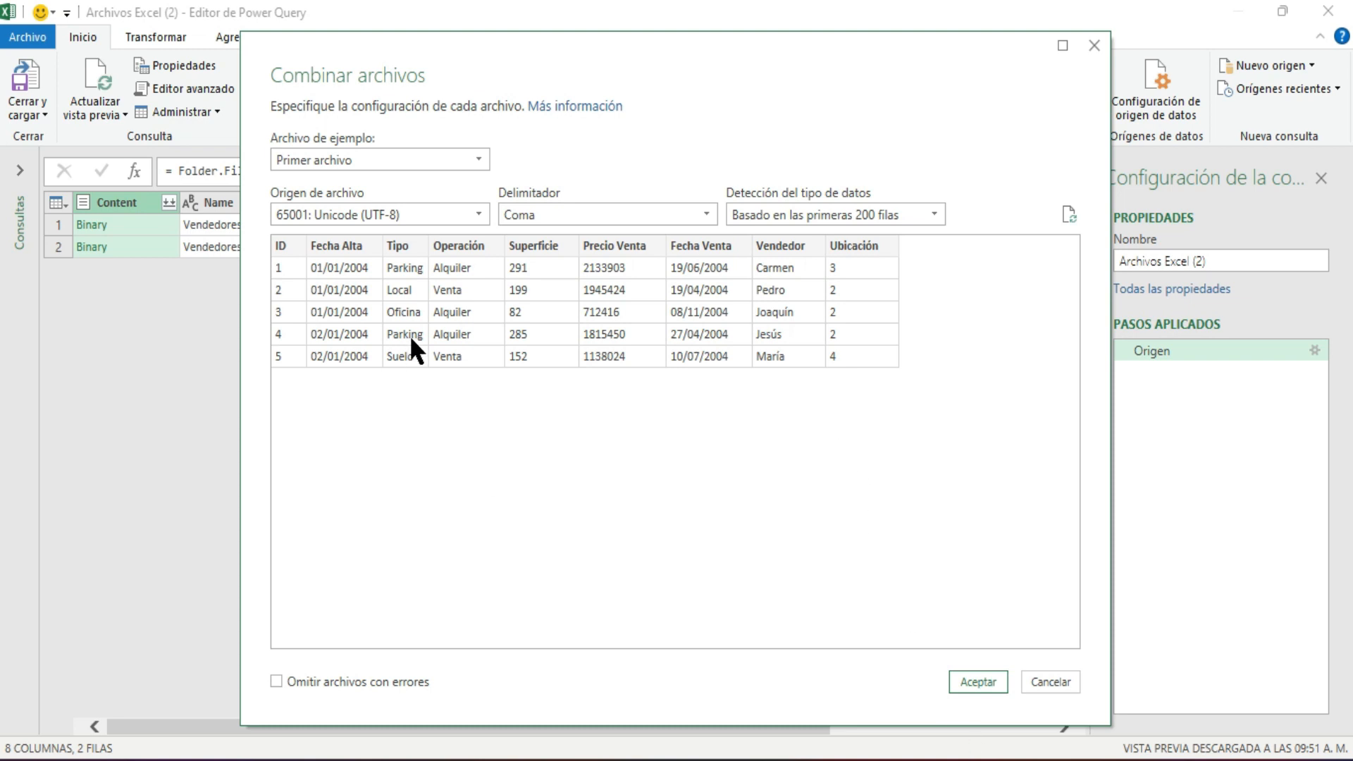
{"action": "left_click", "coordinate": [975, 681]}
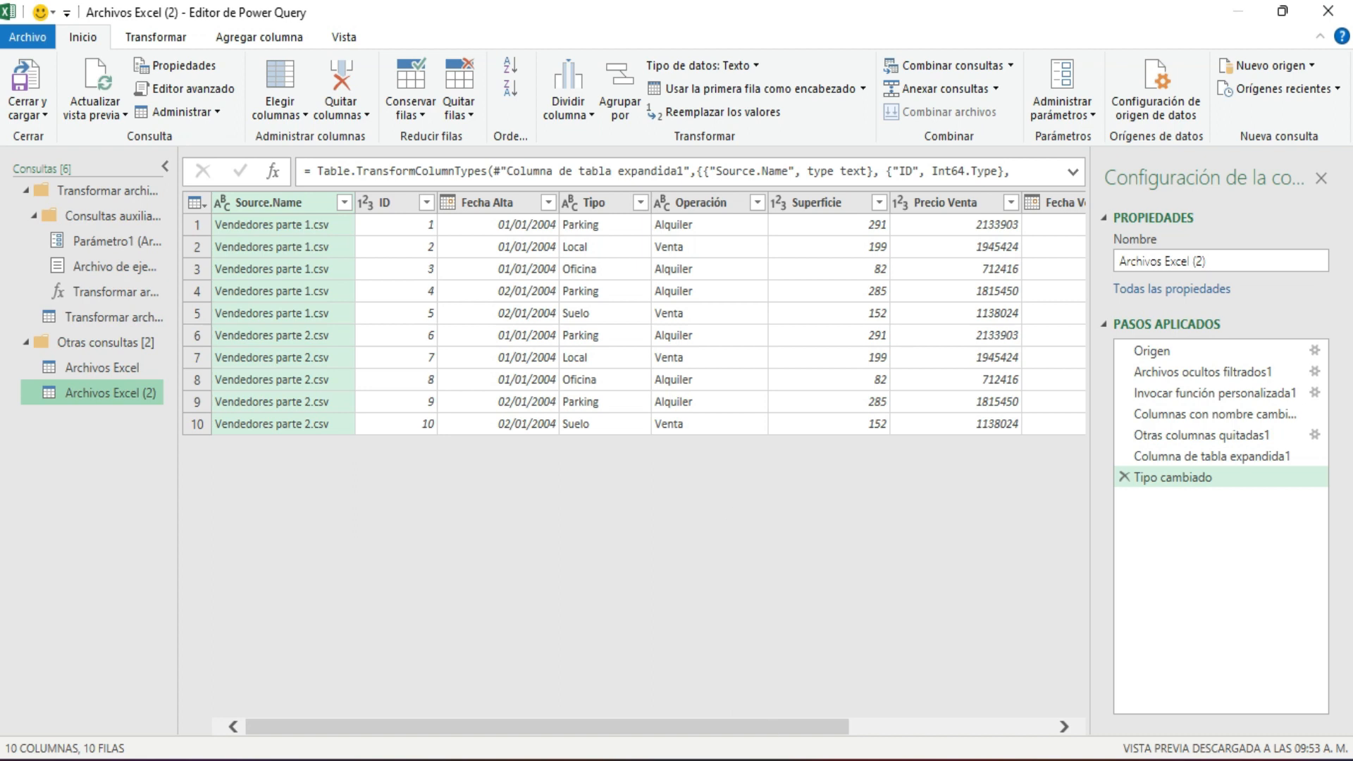
Switch to File Explorer and bring the Vendedores parte 3 file from the Relacion entre consultas folder into the Archivos Excel folder.
{"action": "key", "text": "alt+Tab"}
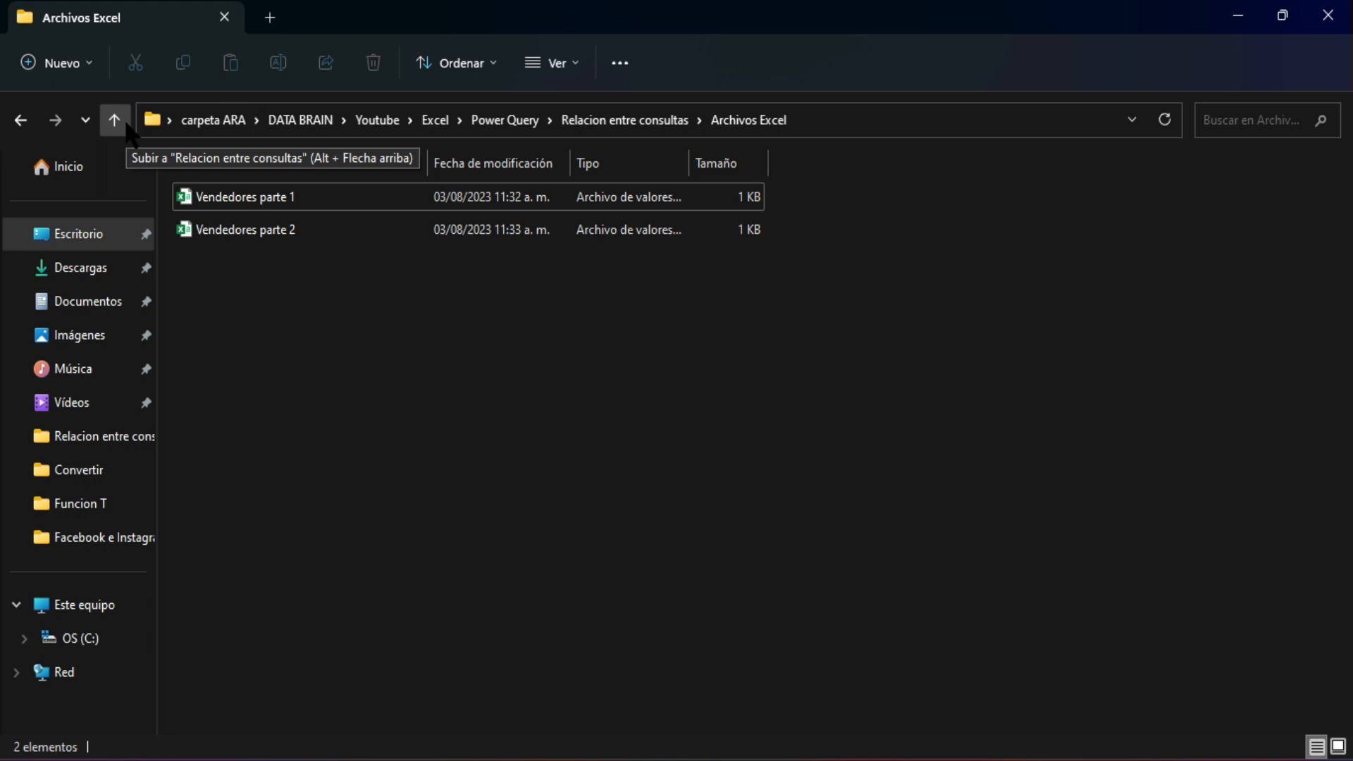
{"action": "left_click", "coordinate": [124, 124]}
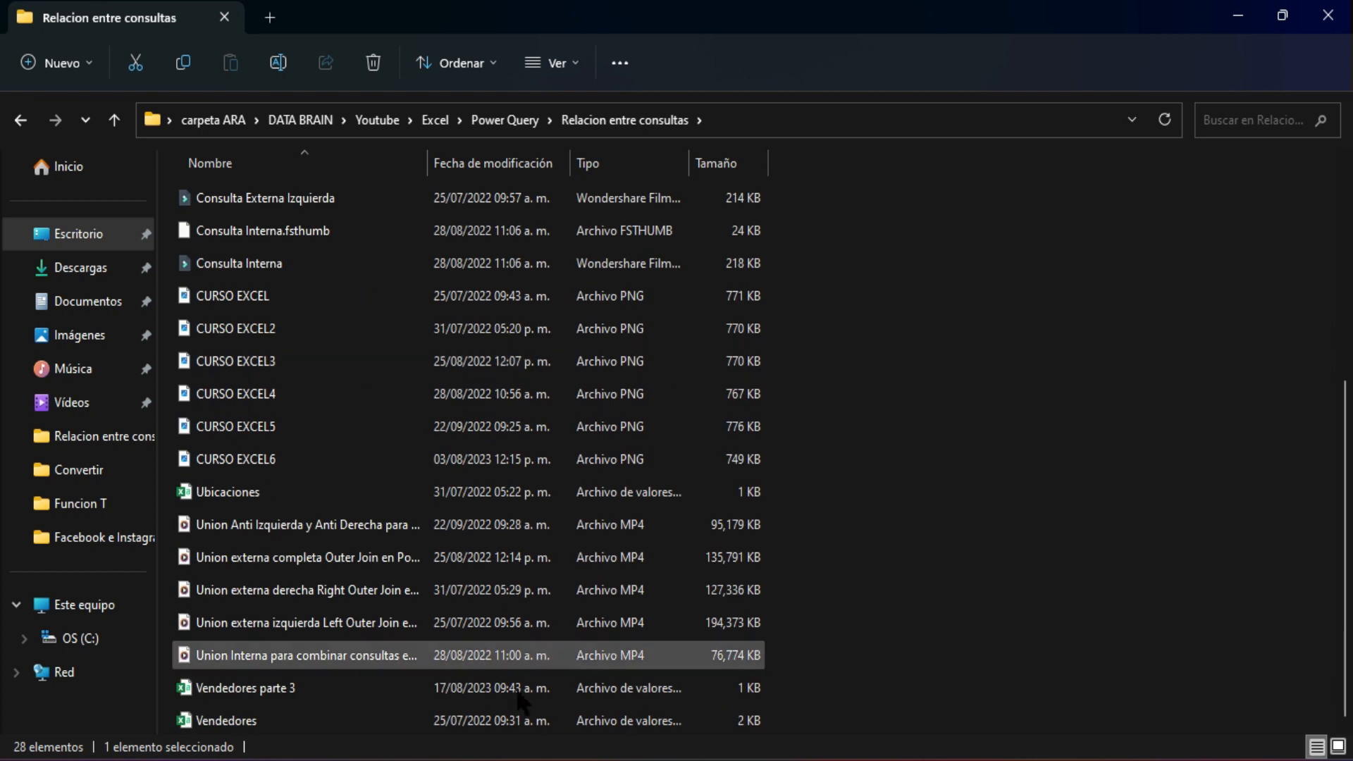
{"action": "left_click", "coordinate": [316, 683]}
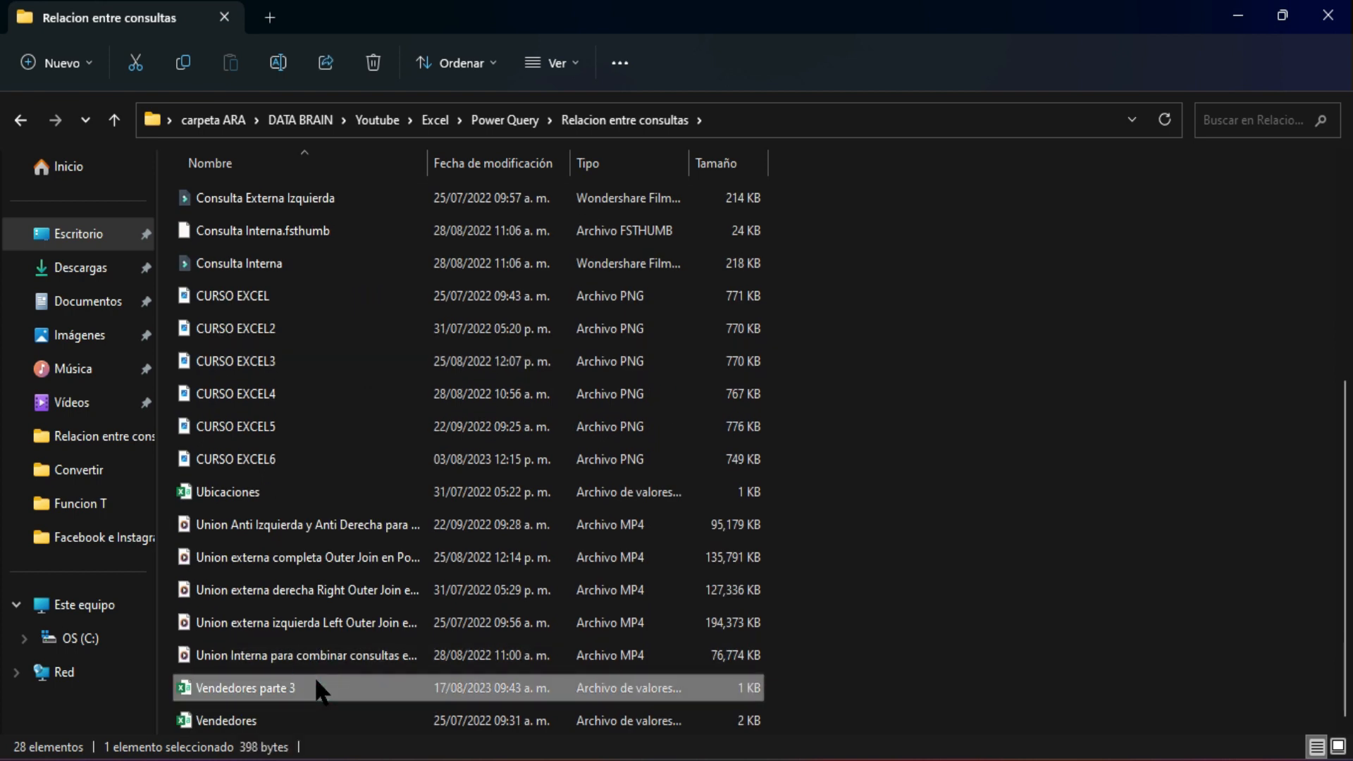
{"action": "scroll", "coordinate": [399, 551], "scroll_direction": "up", "scroll_amount": 4}
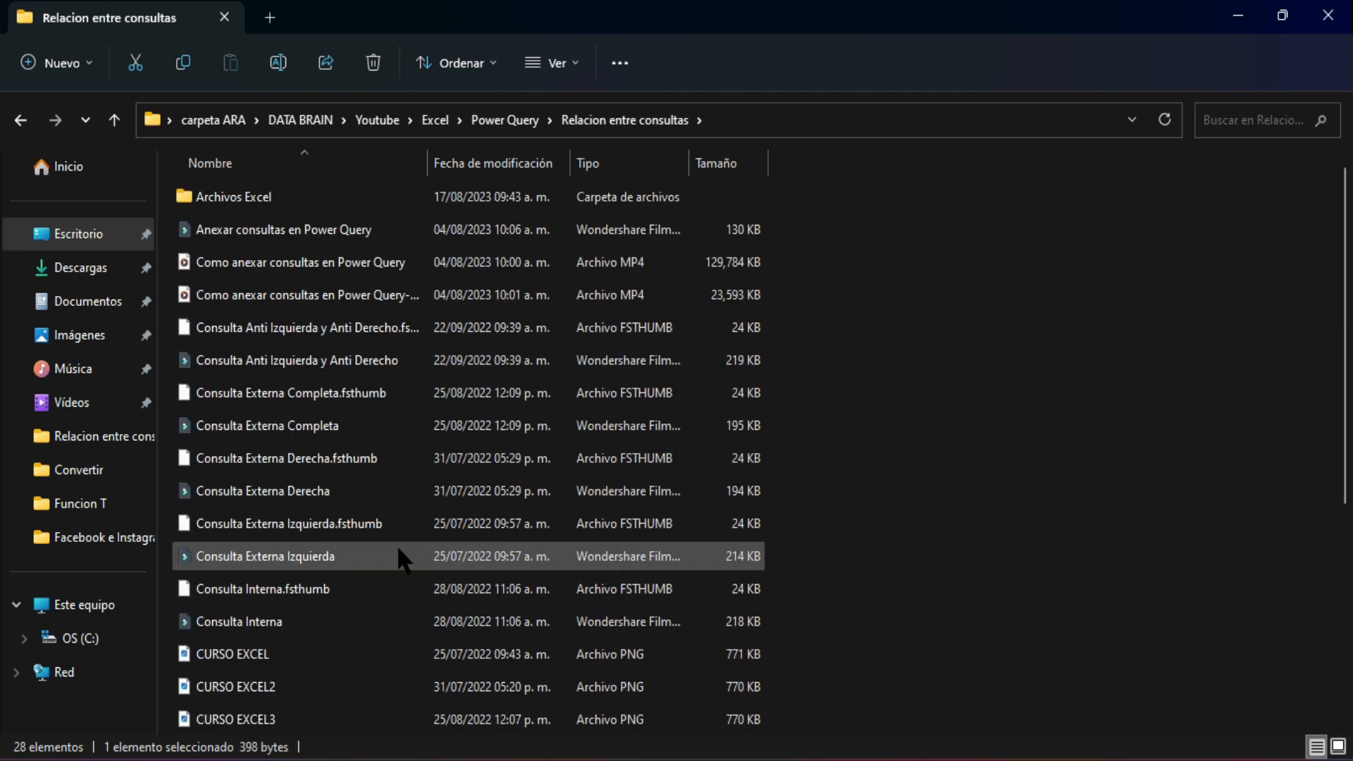
{"action": "double_click", "coordinate": [269, 192]}
{"action": "left_click", "coordinate": [302, 341]}
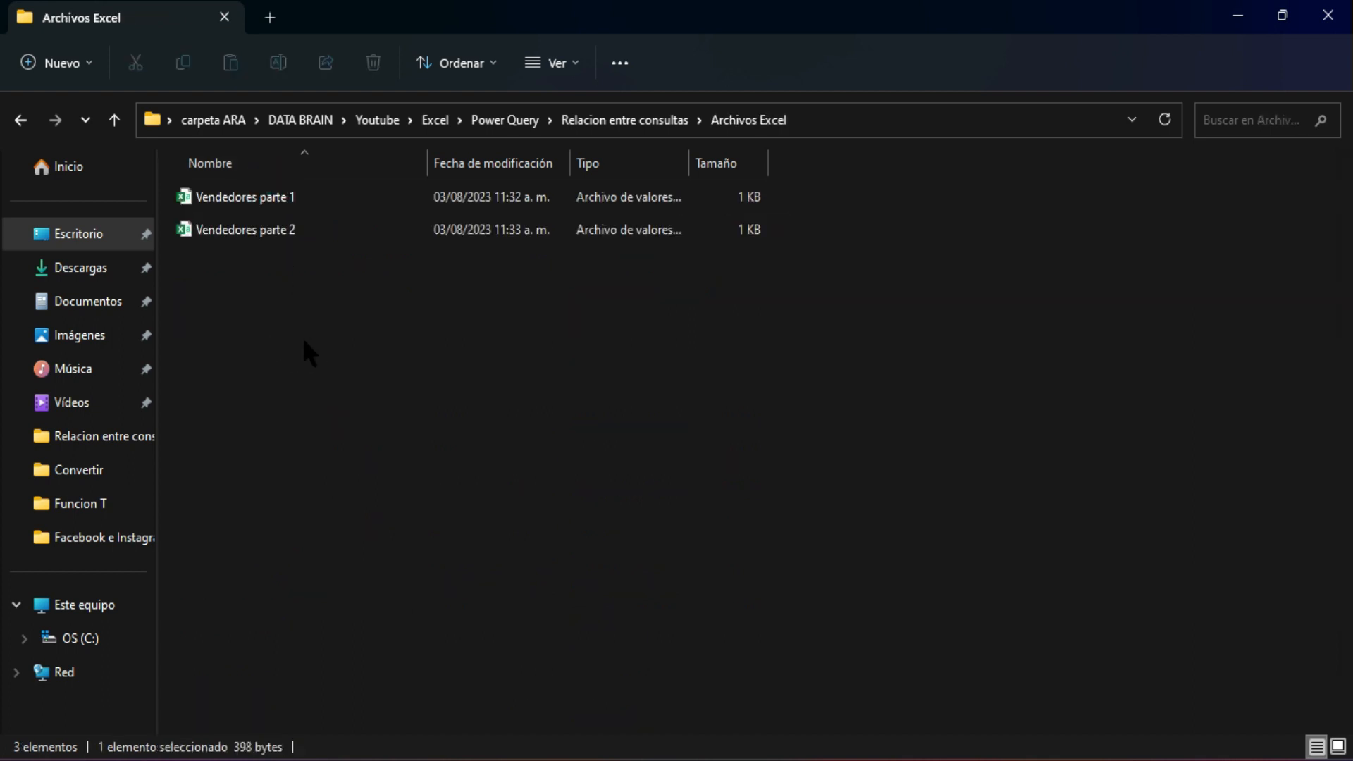
{"action": "left_click", "coordinate": [375, 352]}
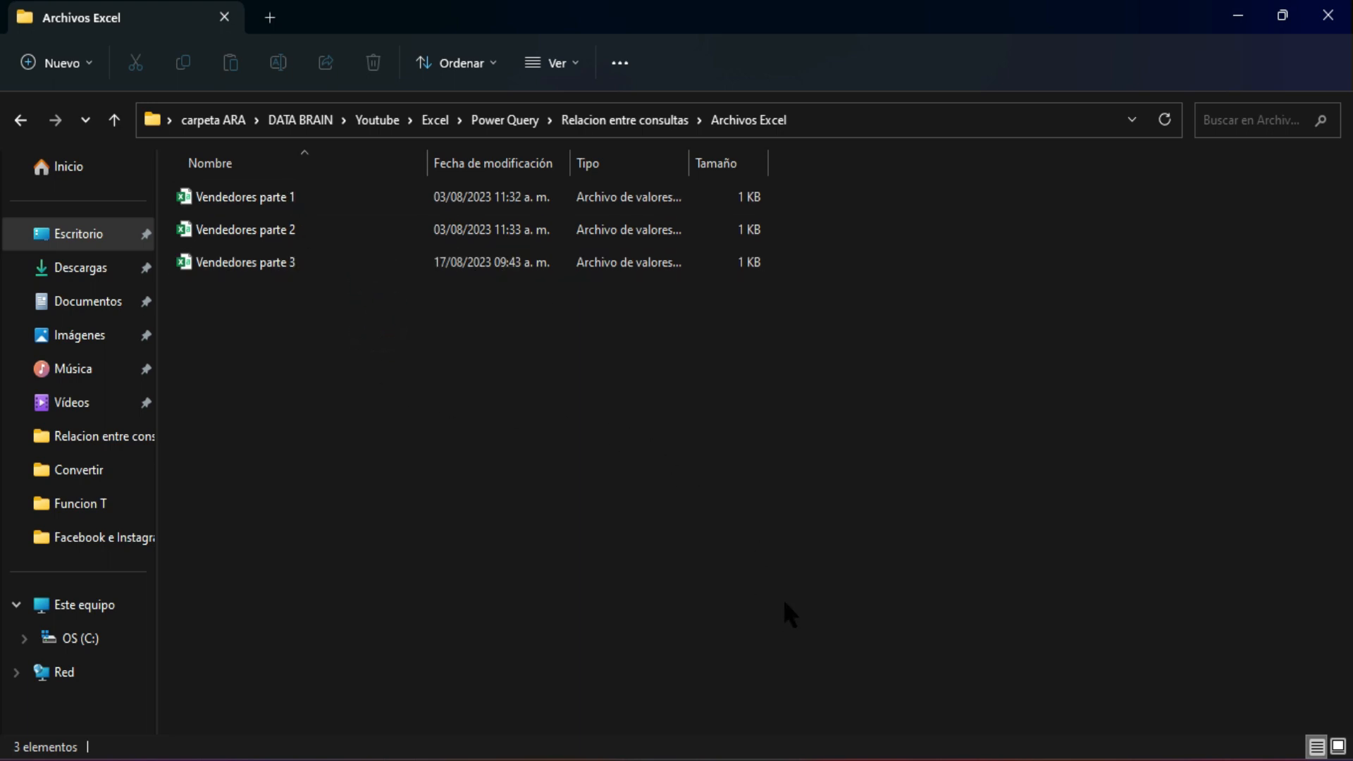
Return to the Power Query Editor and refresh the preview of the combined Archivos Excel (2) query.
{"action": "mouse_move", "coordinate": [1024, 717]}
{"action": "left_click", "coordinate": [1069, 666]}
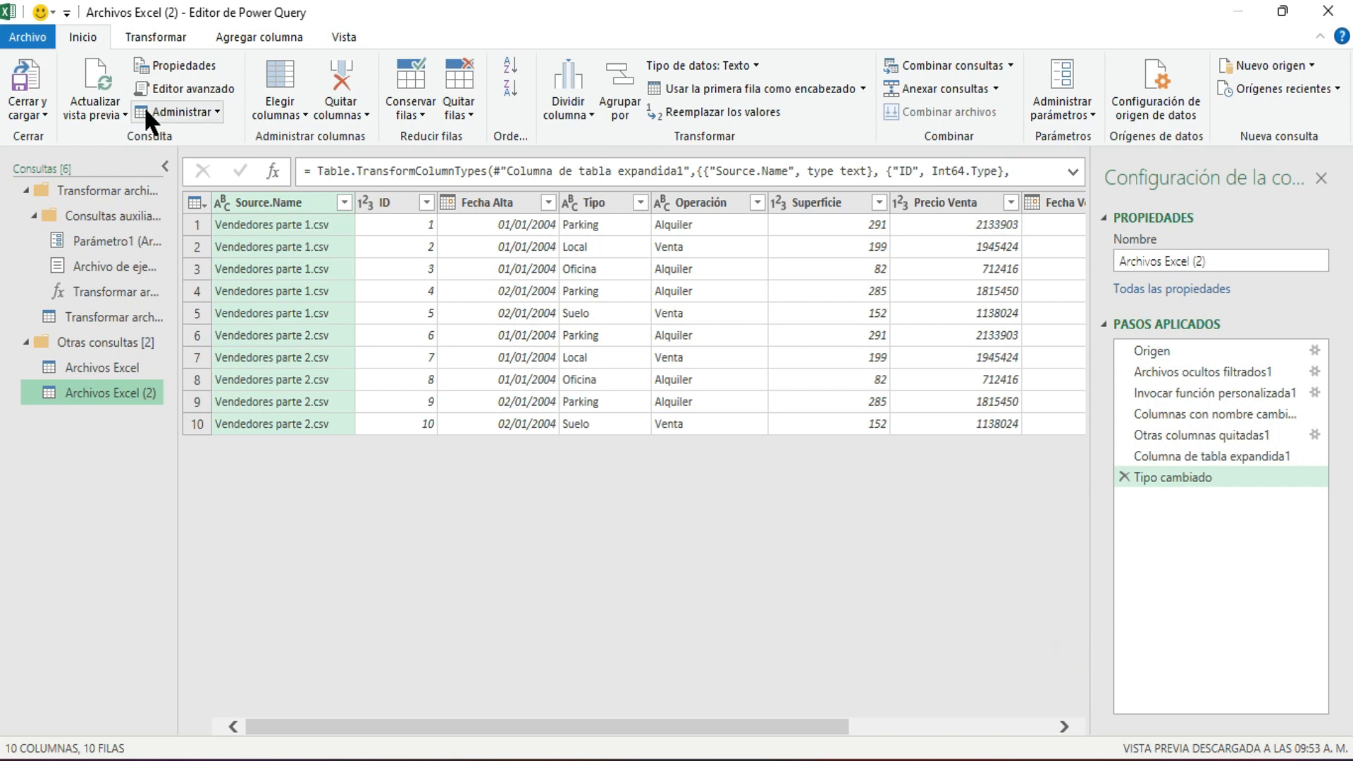
{"action": "left_click", "coordinate": [108, 63]}
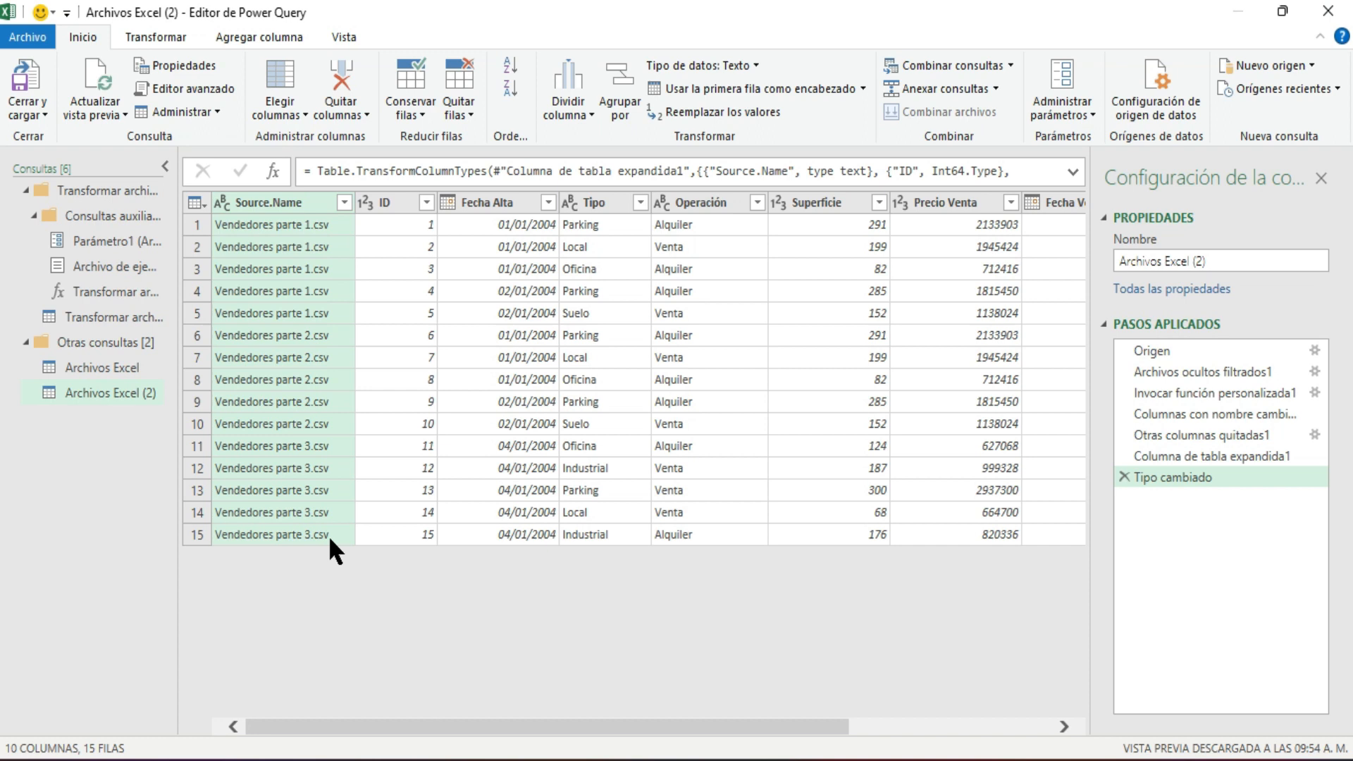
Close the query editor, load the combined query into the workbook, and dismiss the Archivo de ejemplo preview.
{"action": "left_click", "coordinate": [43, 115]}
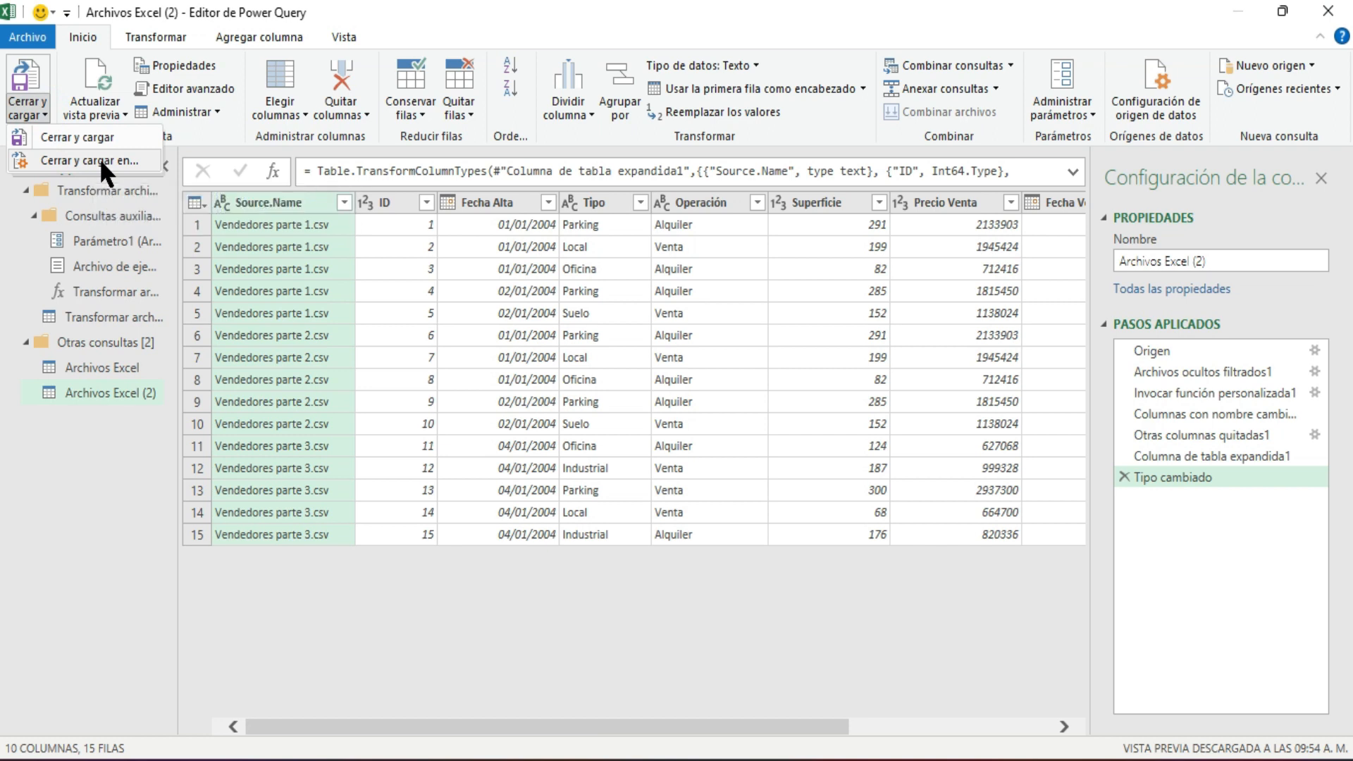
{"action": "left_click", "coordinate": [124, 132]}
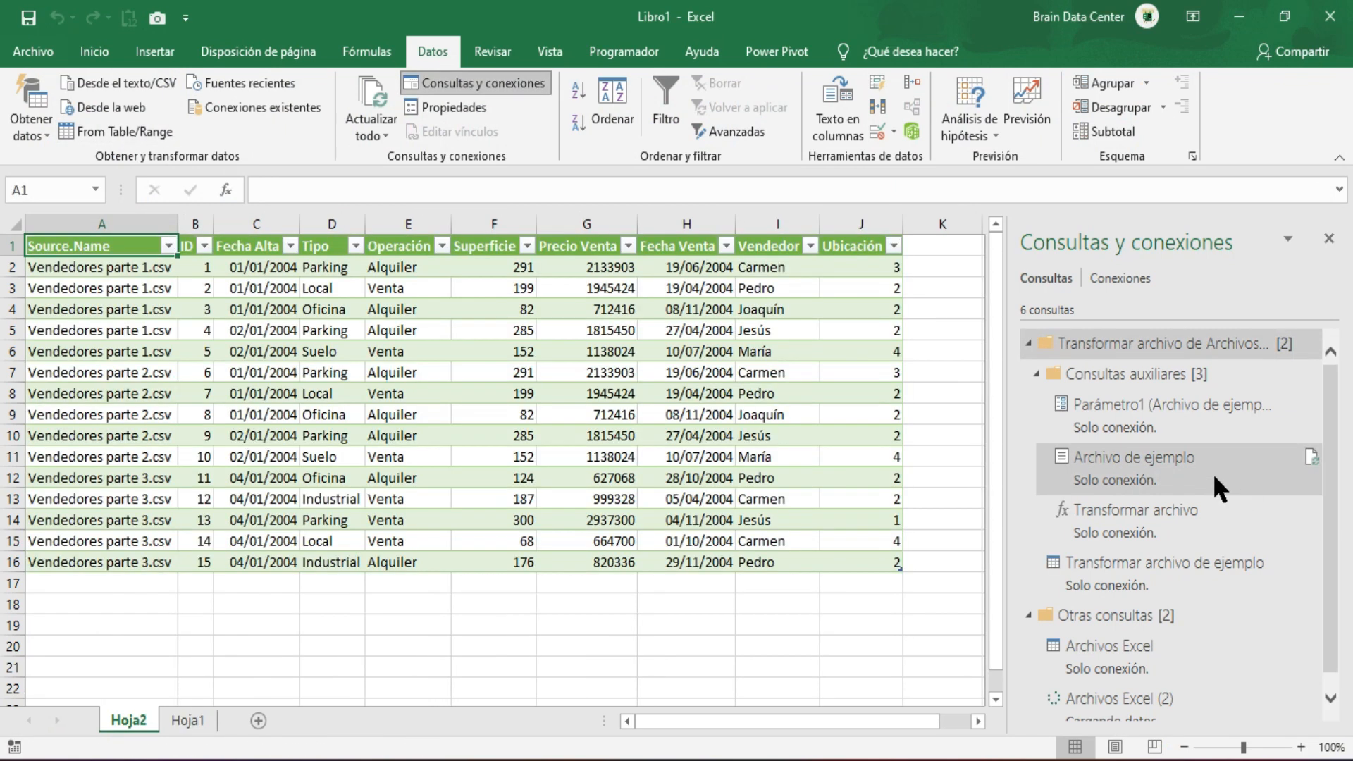
{"action": "mouse_move", "coordinate": [1212, 472]}
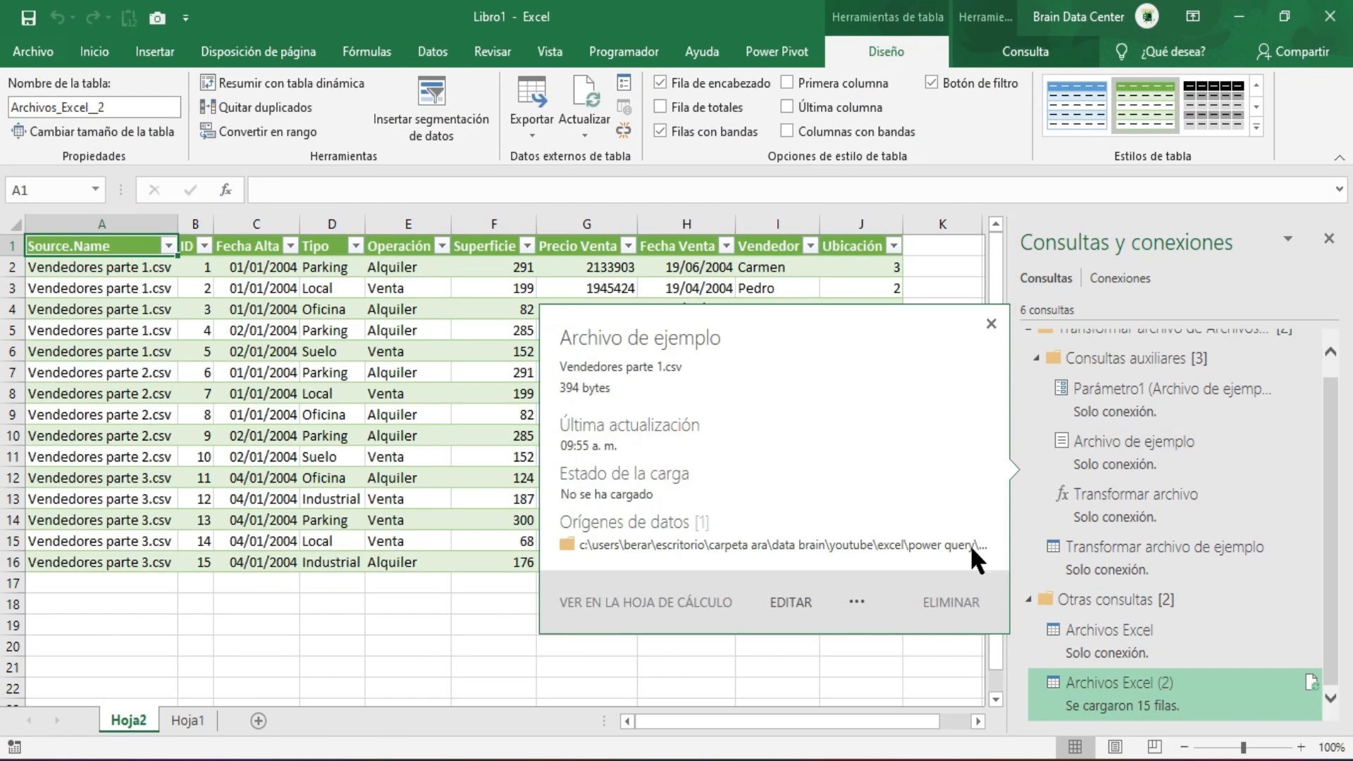
{"action": "left_click", "coordinate": [992, 321]}
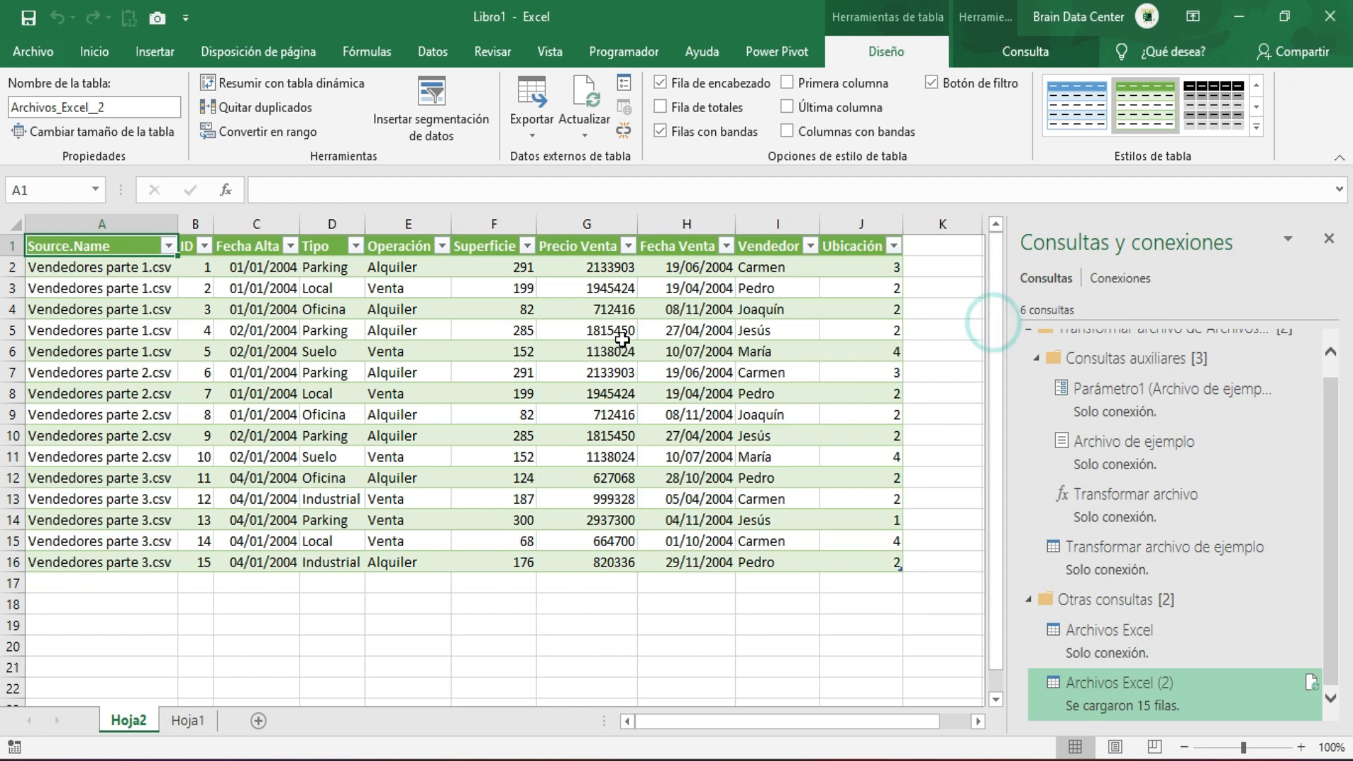
Examine the loaded table's rows, checking the ID column and the source file names.
{"action": "left_click", "coordinate": [619, 345]}
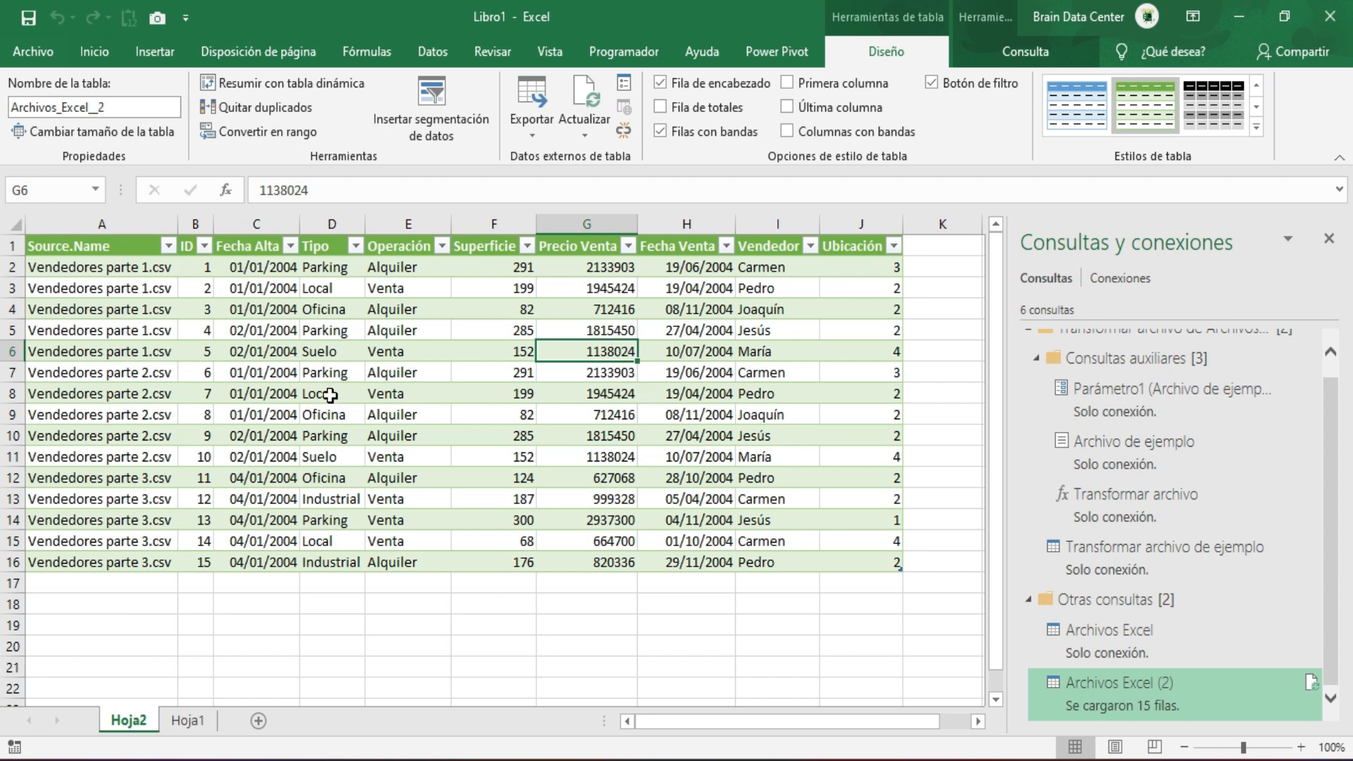
{"action": "left_click_drag", "start_coordinate": [198, 269], "coordinate": [191, 562]}
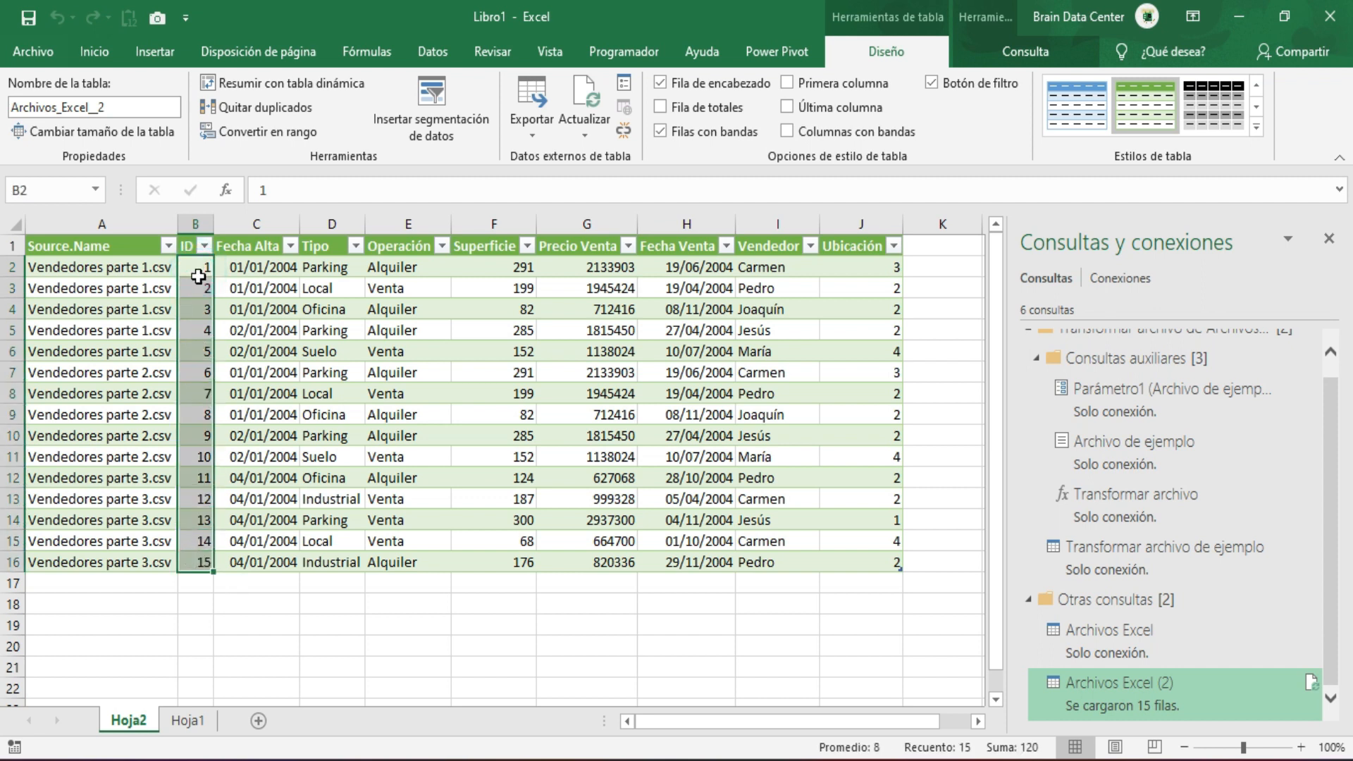
{"action": "left_click", "coordinate": [141, 266]}
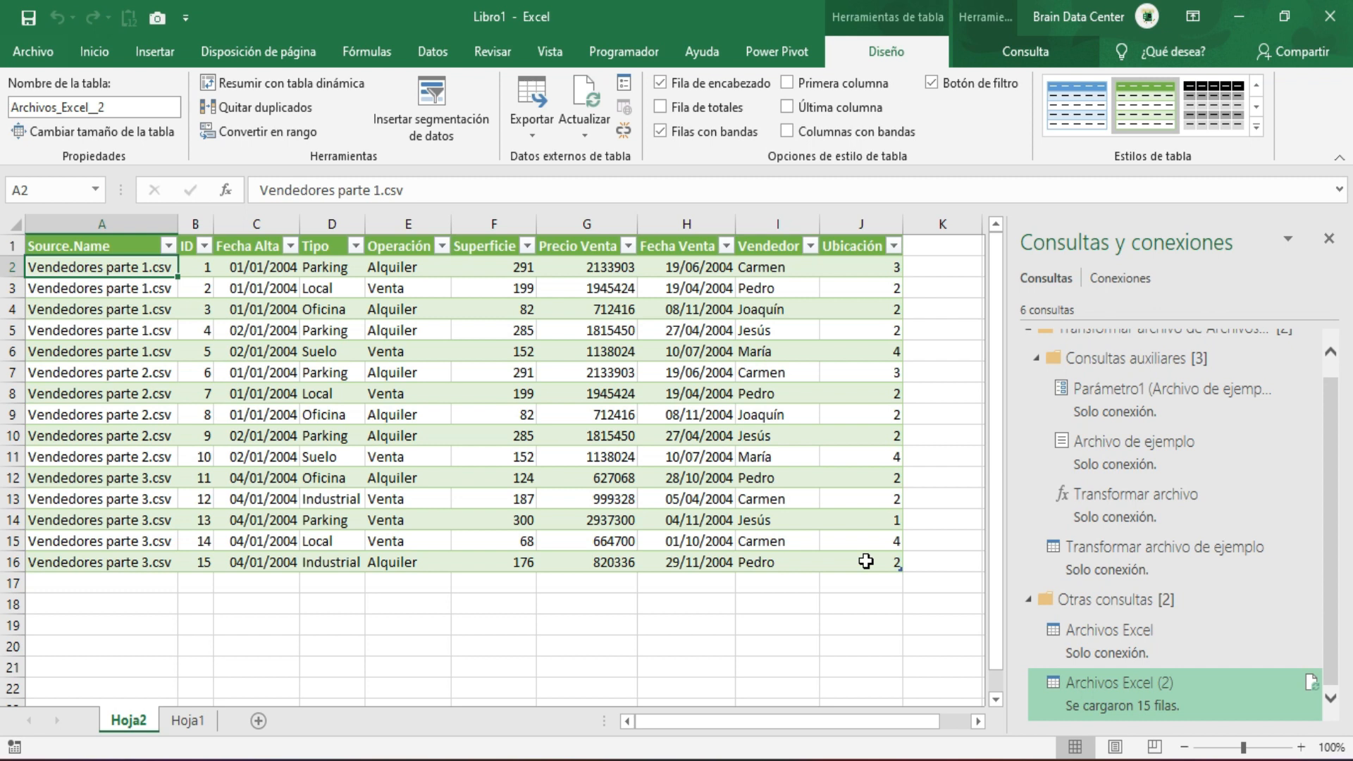
{"action": "left_click", "coordinate": [605, 53]}
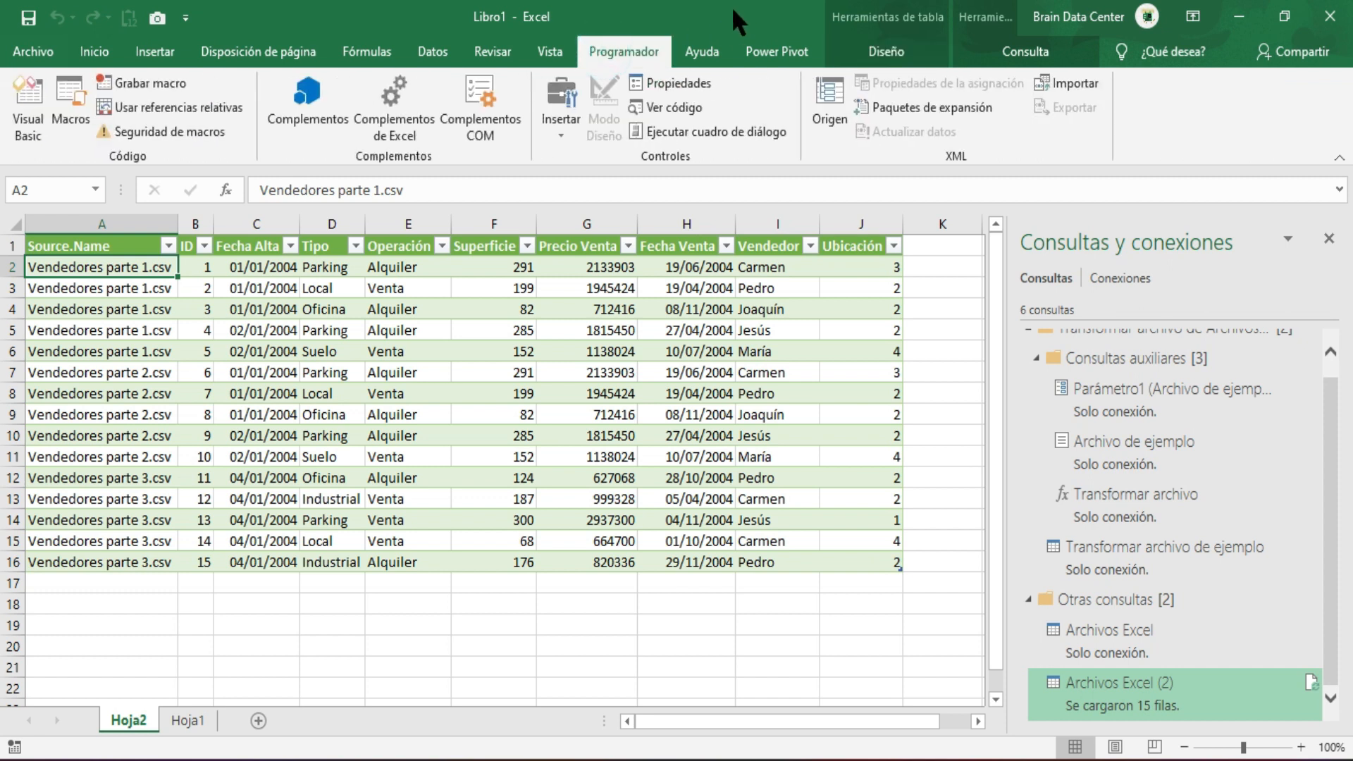